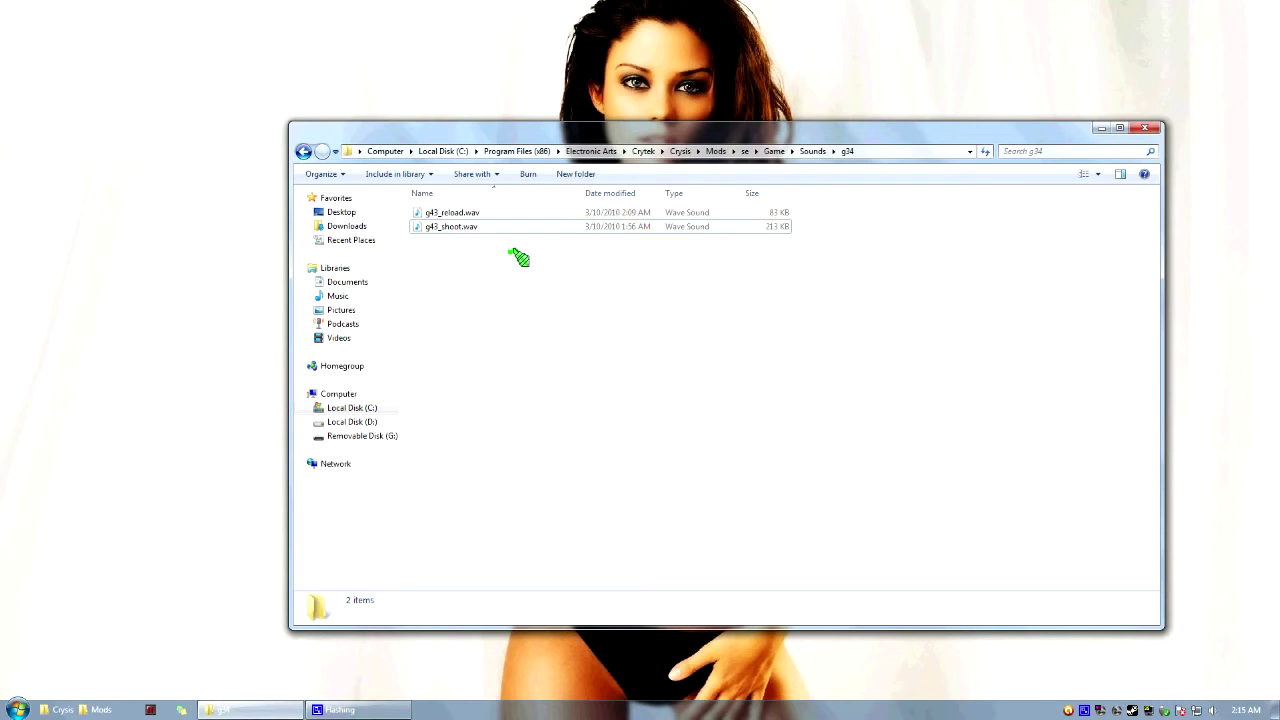
# - Select the two wav files in the g34 sounds folder
pyautogui.moveTo(553, 279); pyautogui.dragTo(440, 192)
pyautogui.click(880, 153)
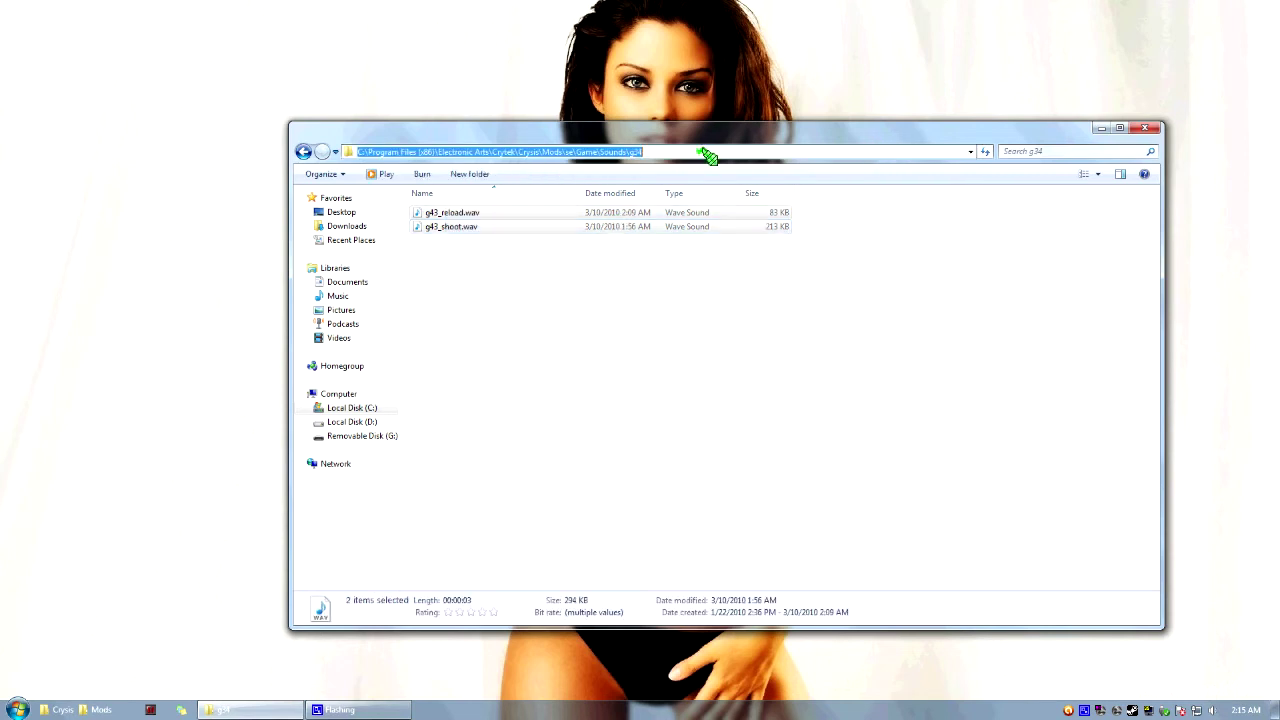
pyautogui.click(600, 349)
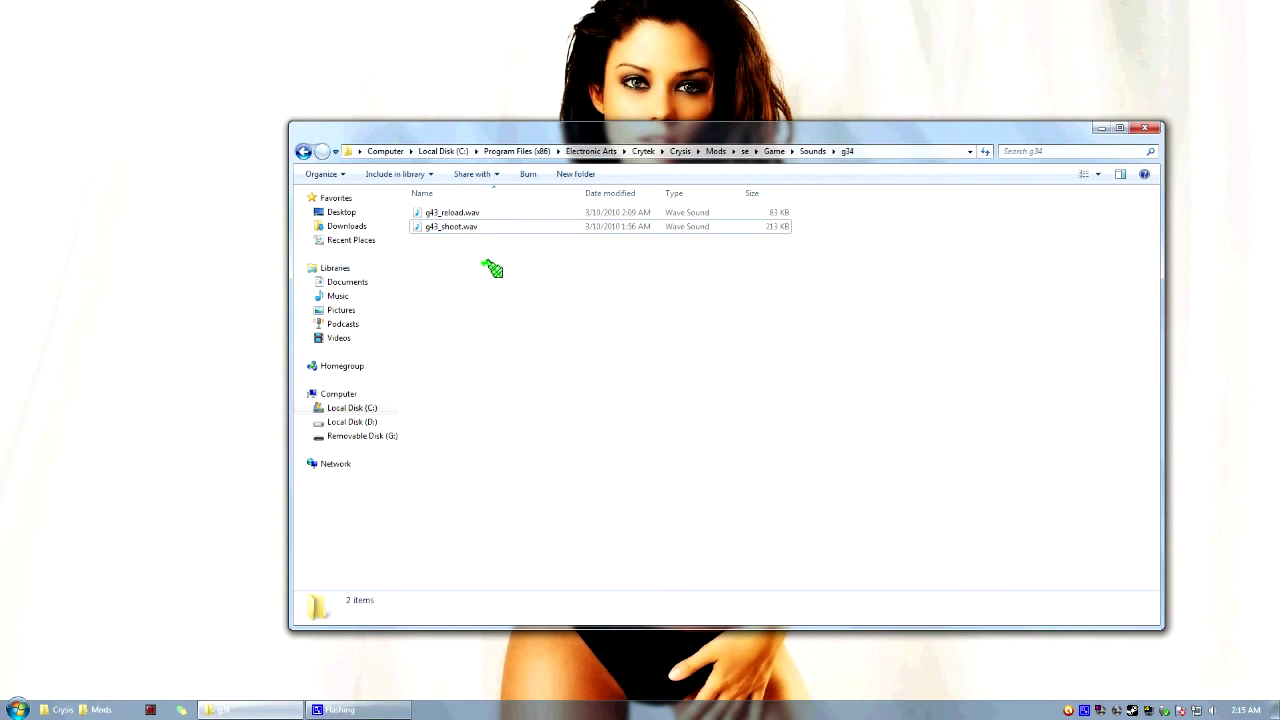
pyautogui.moveTo(491, 266); pyautogui.dragTo(457, 209)
# - Launch FMOD Designer and dismiss the project reading error
pyautogui.click(18, 709)
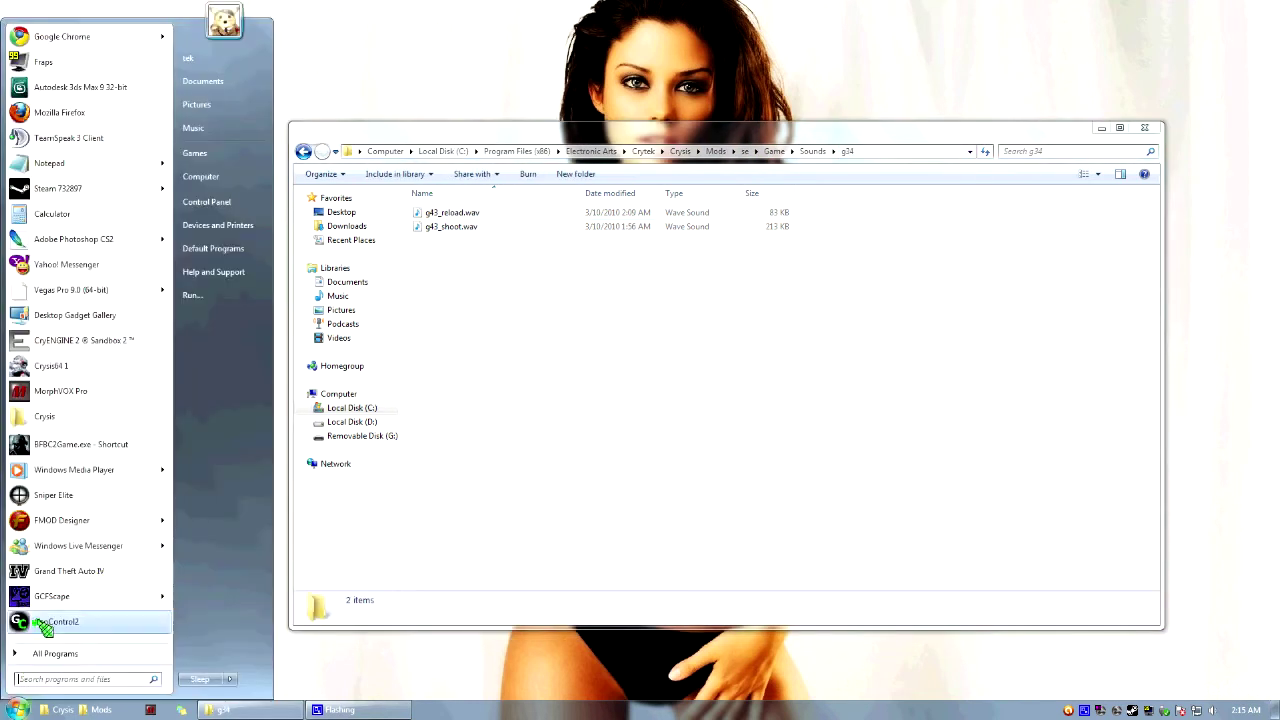
pyautogui.click(94, 523)
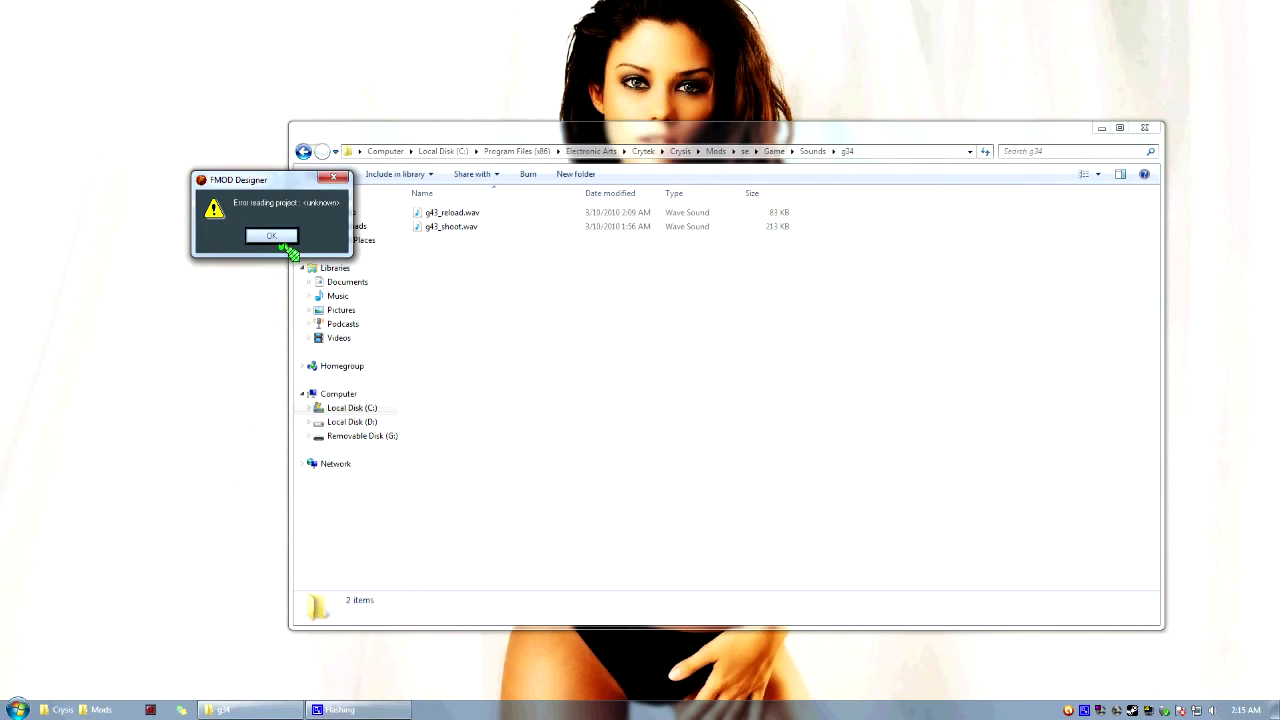
pyautogui.click(270, 235)
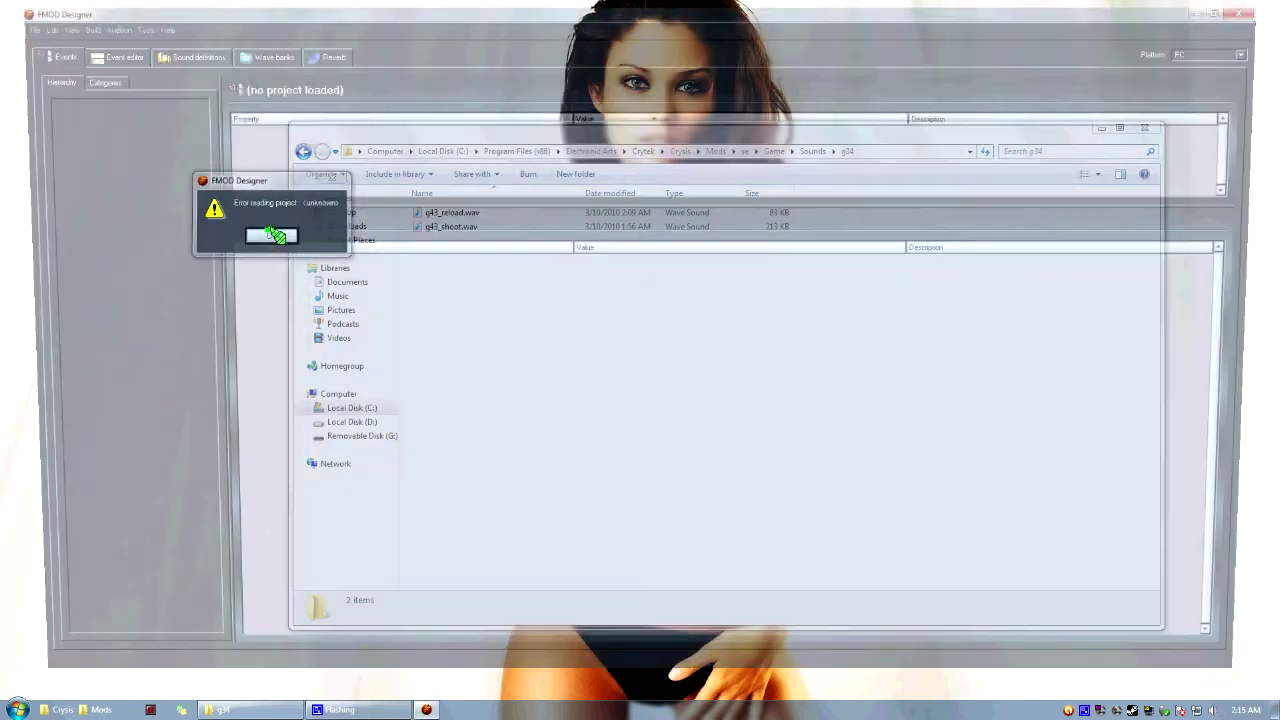
pyautogui.click(250, 709)
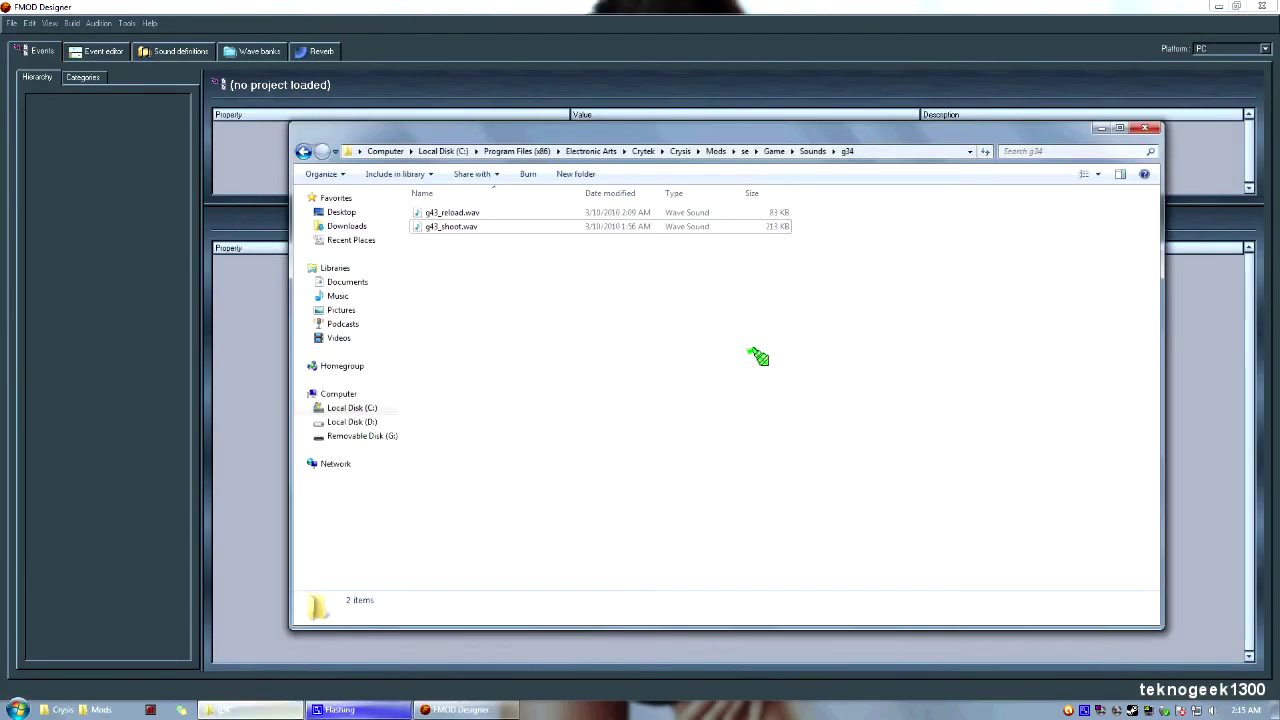
pyautogui.click(29, 22)
# - Save a new project named g43 in the copied g34 sounds folder path
pyautogui.click(30, 45)
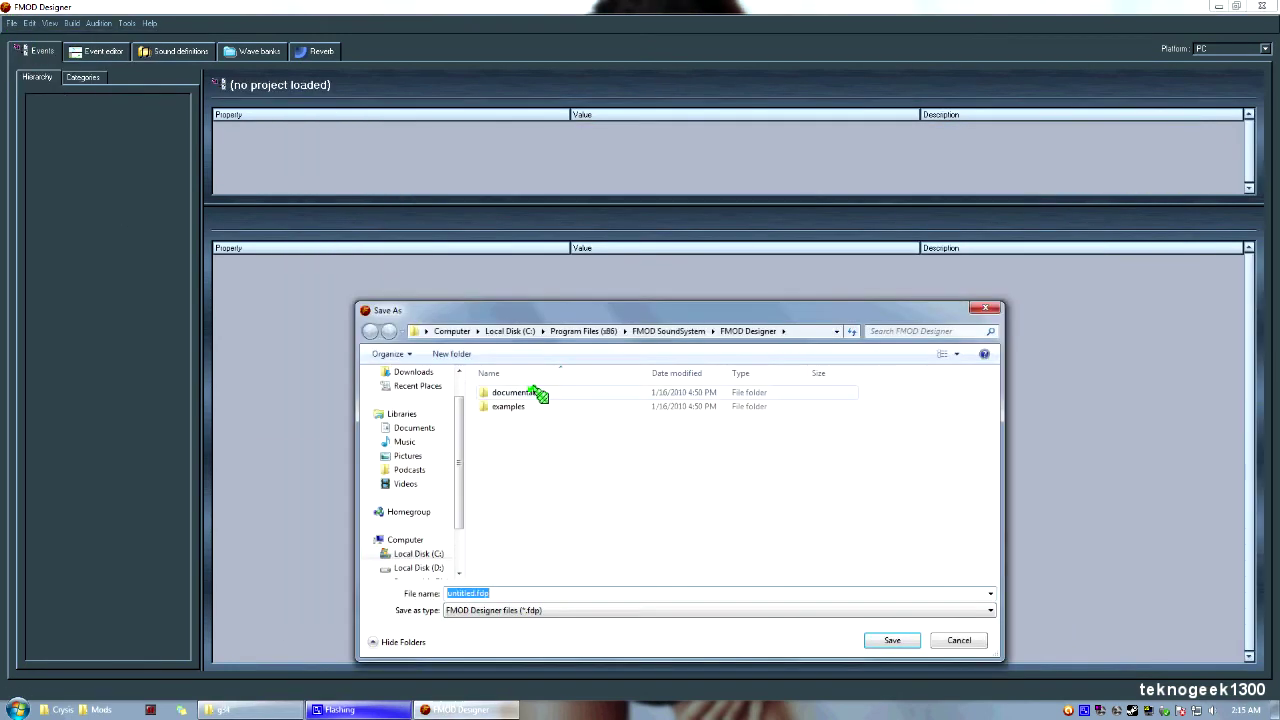
pyautogui.click(230, 709)
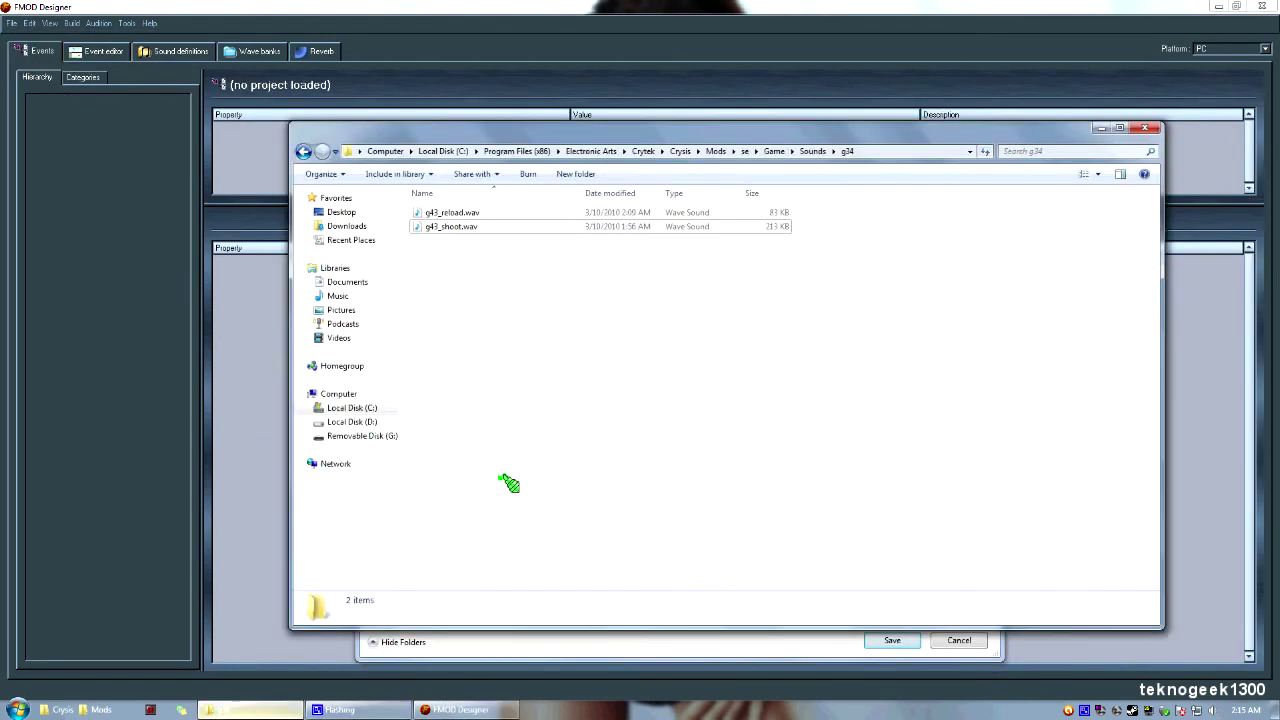
pyautogui.click(850, 151)
pyautogui.rightClick(527, 150)
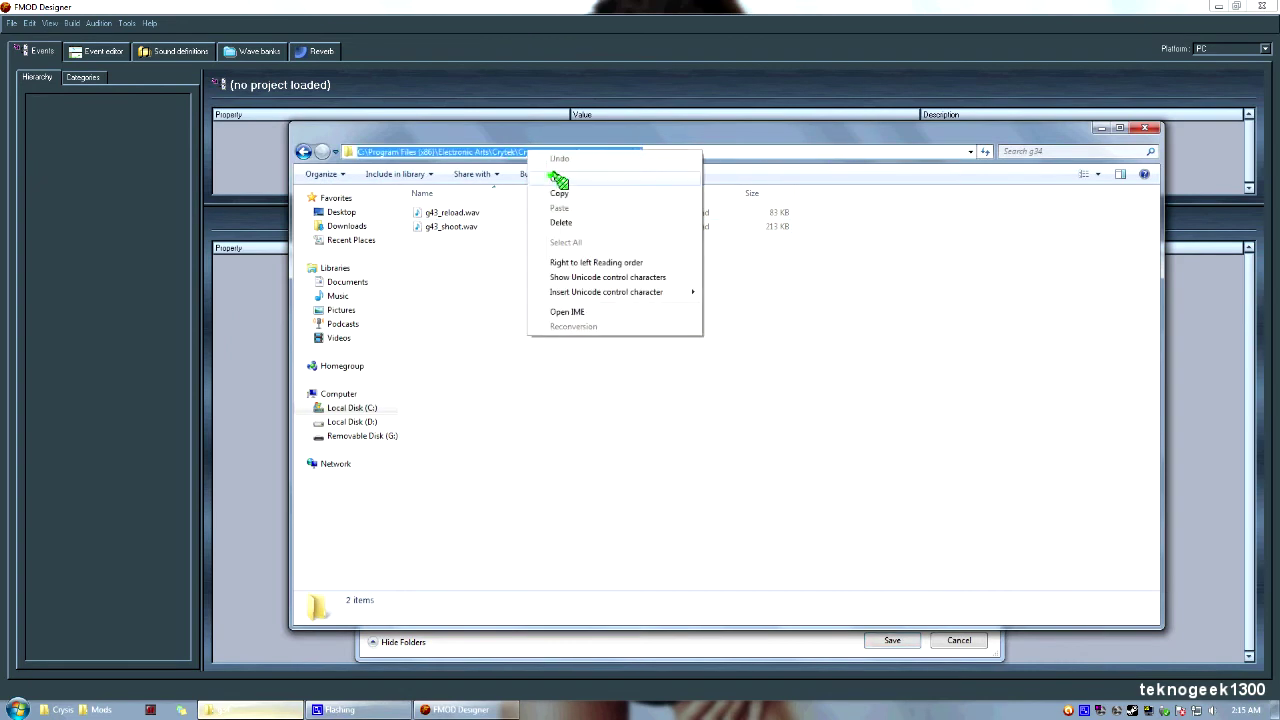
pyautogui.click(563, 188)
pyautogui.click(632, 638)
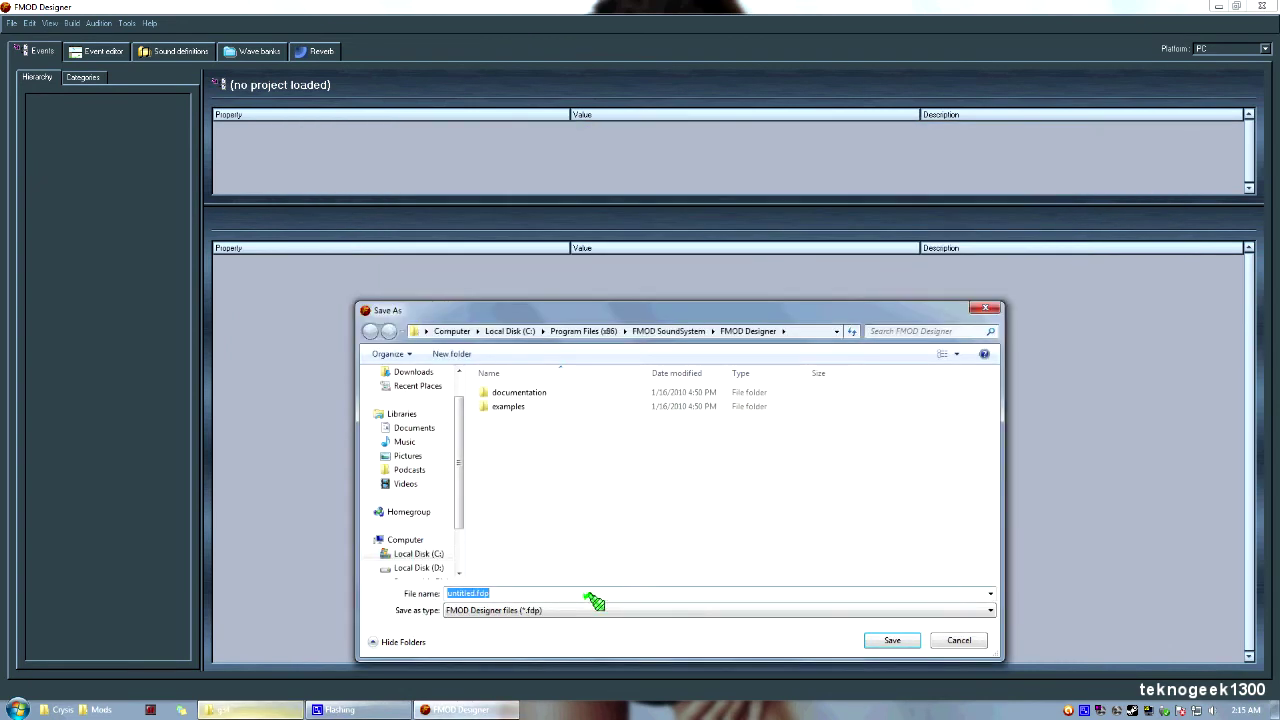
pyautogui.hotkey('ctrl', 'v')
pyautogui.click(892, 640)
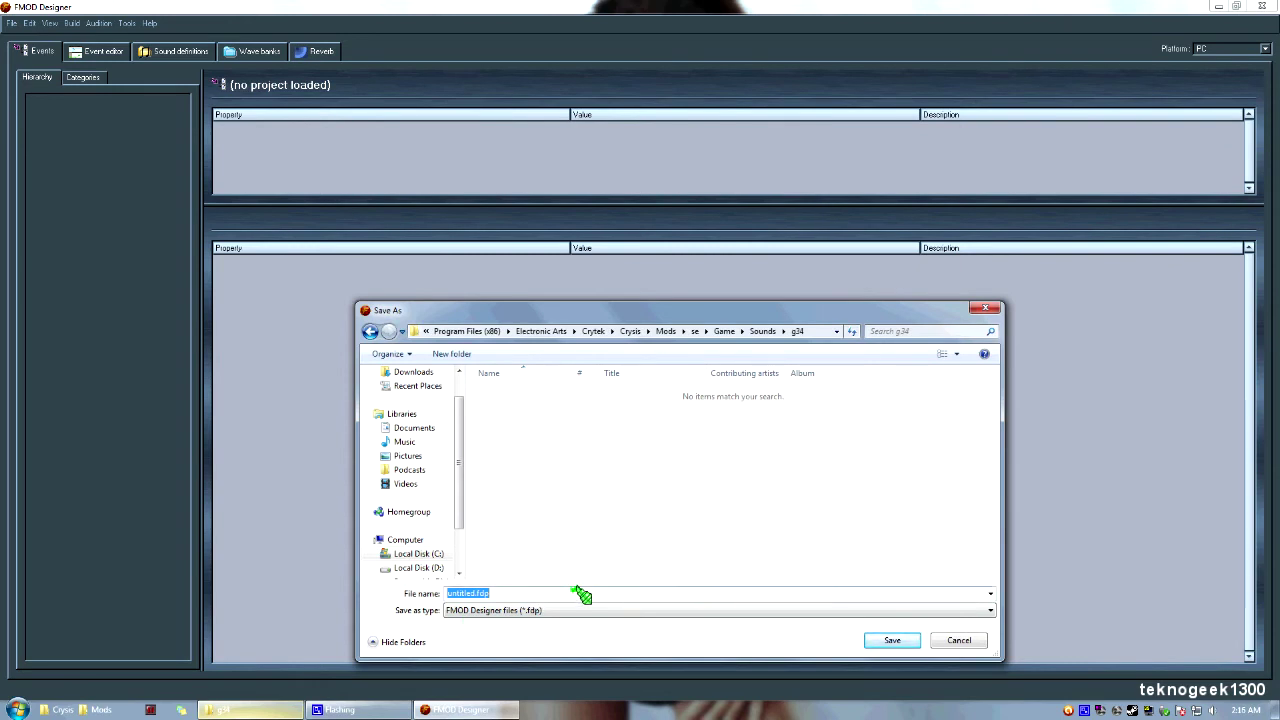
pyautogui.write('g43')
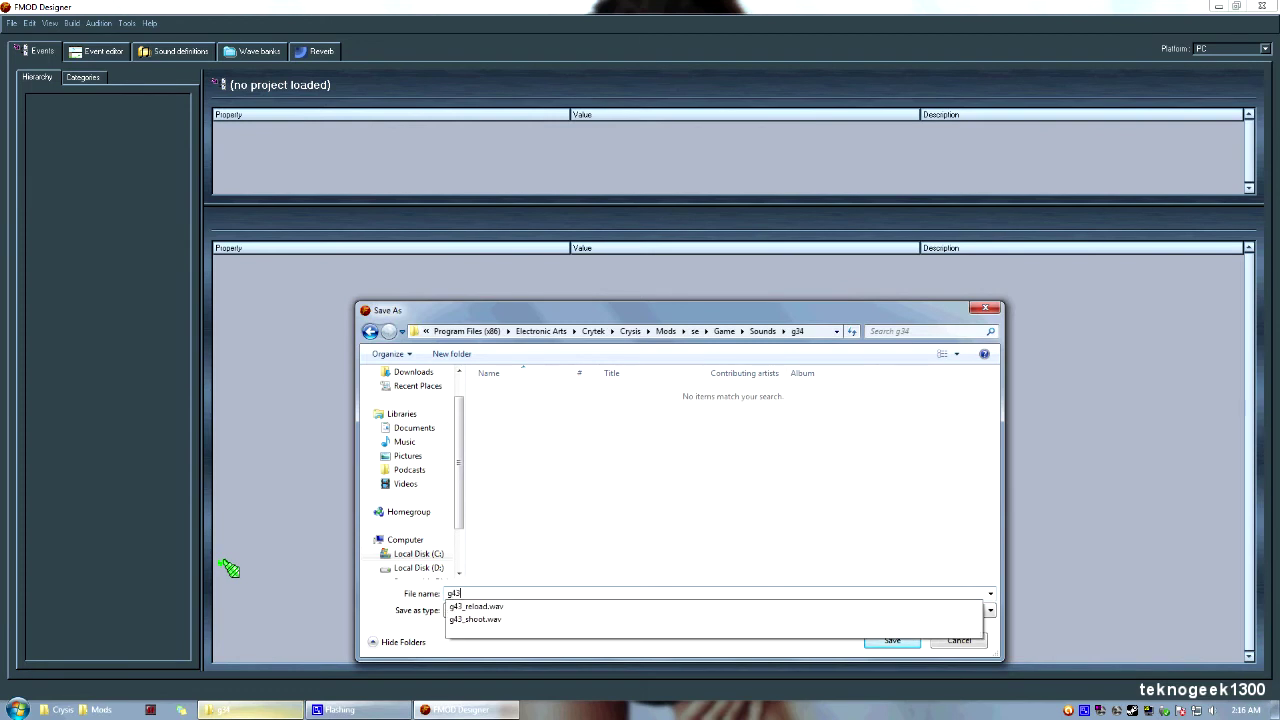
pyautogui.press('Return')
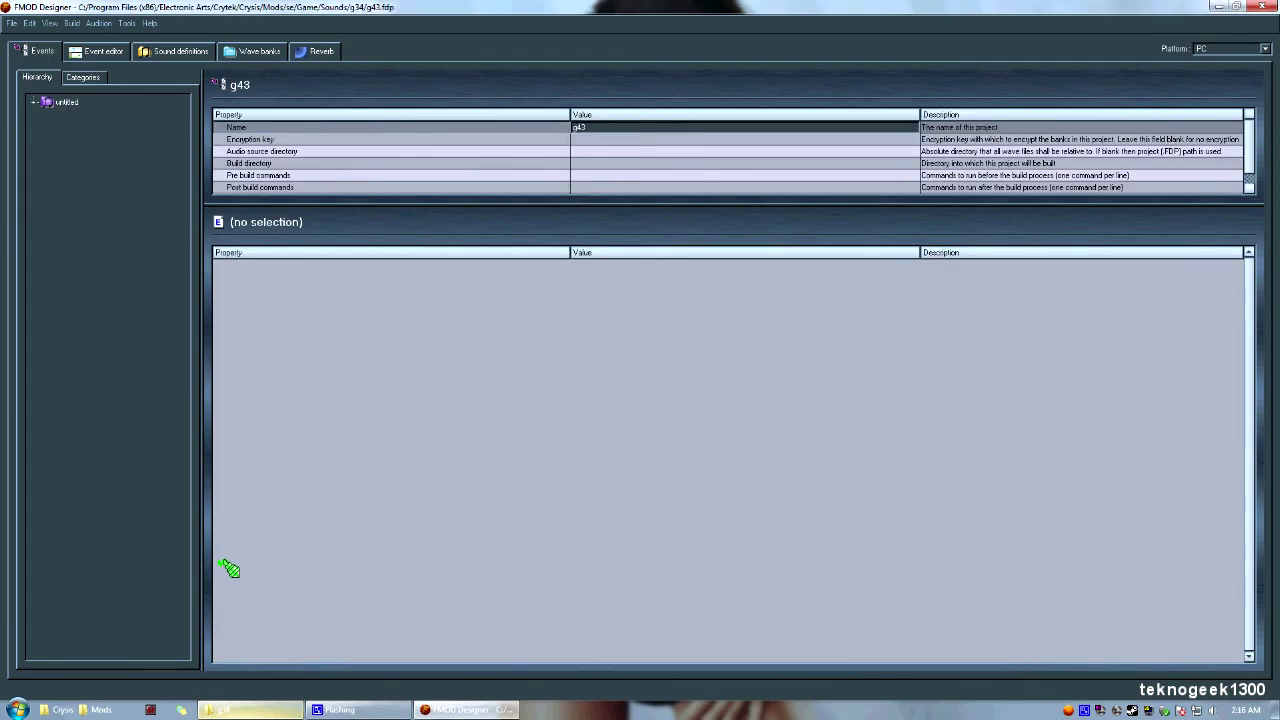
# - Rename the untitled event group to fire and add an event fire under it
pyautogui.click(62, 101)
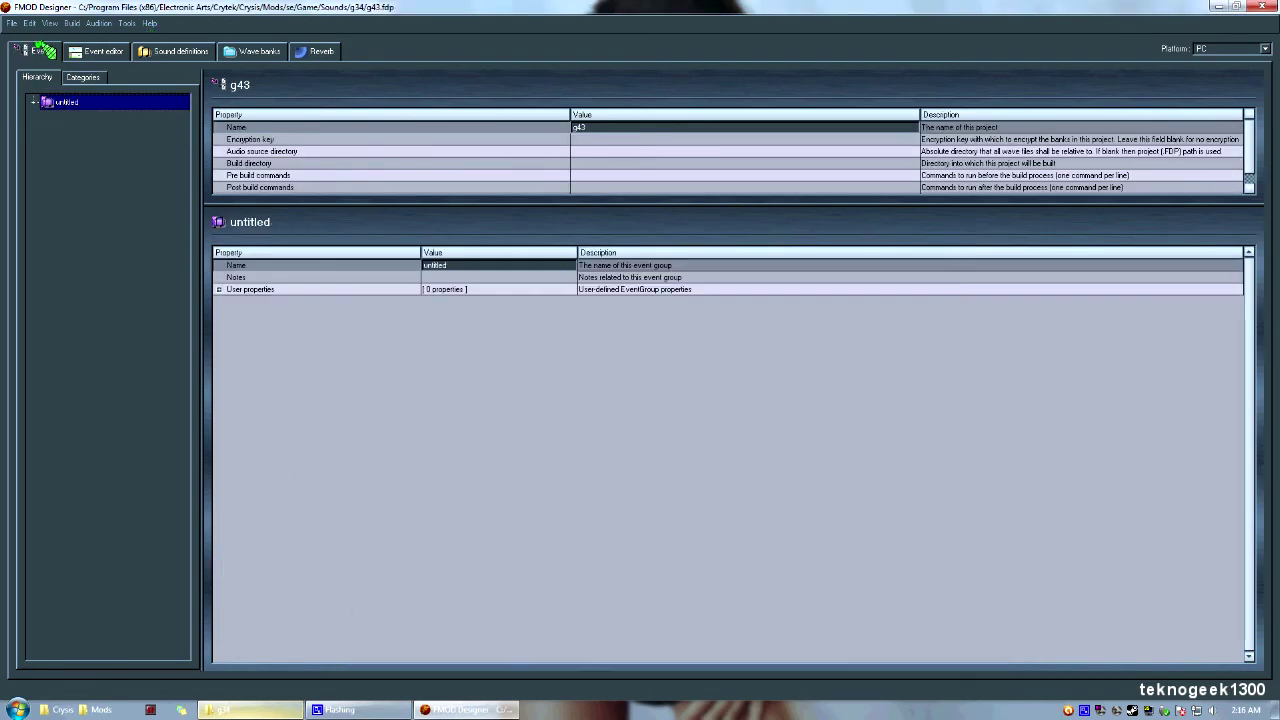
pyautogui.click(469, 264)
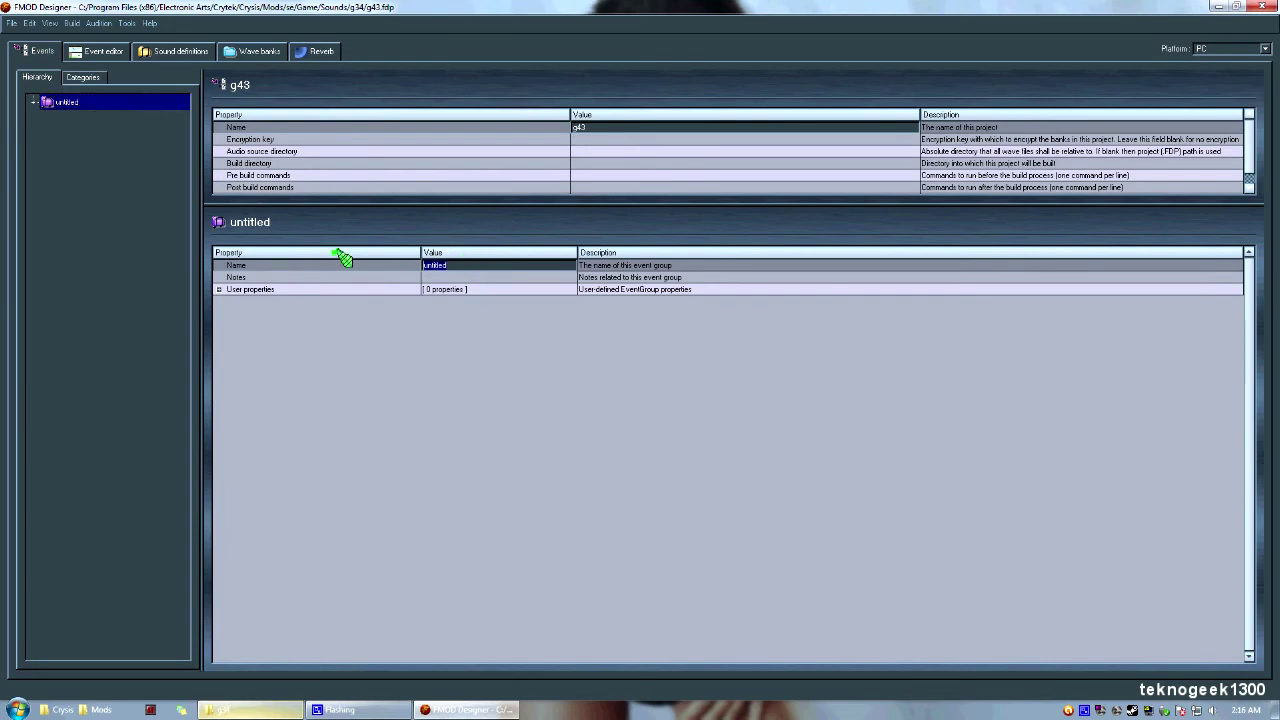
pyautogui.rightClick(60, 131)
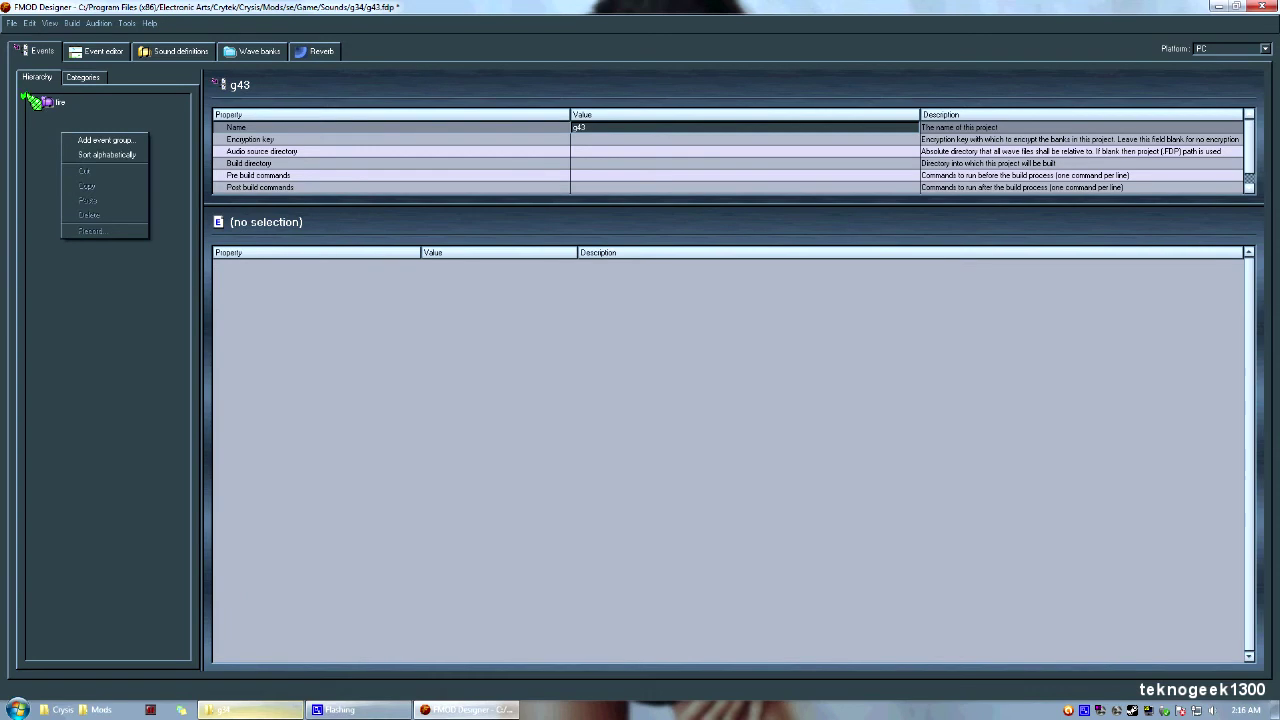
pyautogui.click(105, 140)
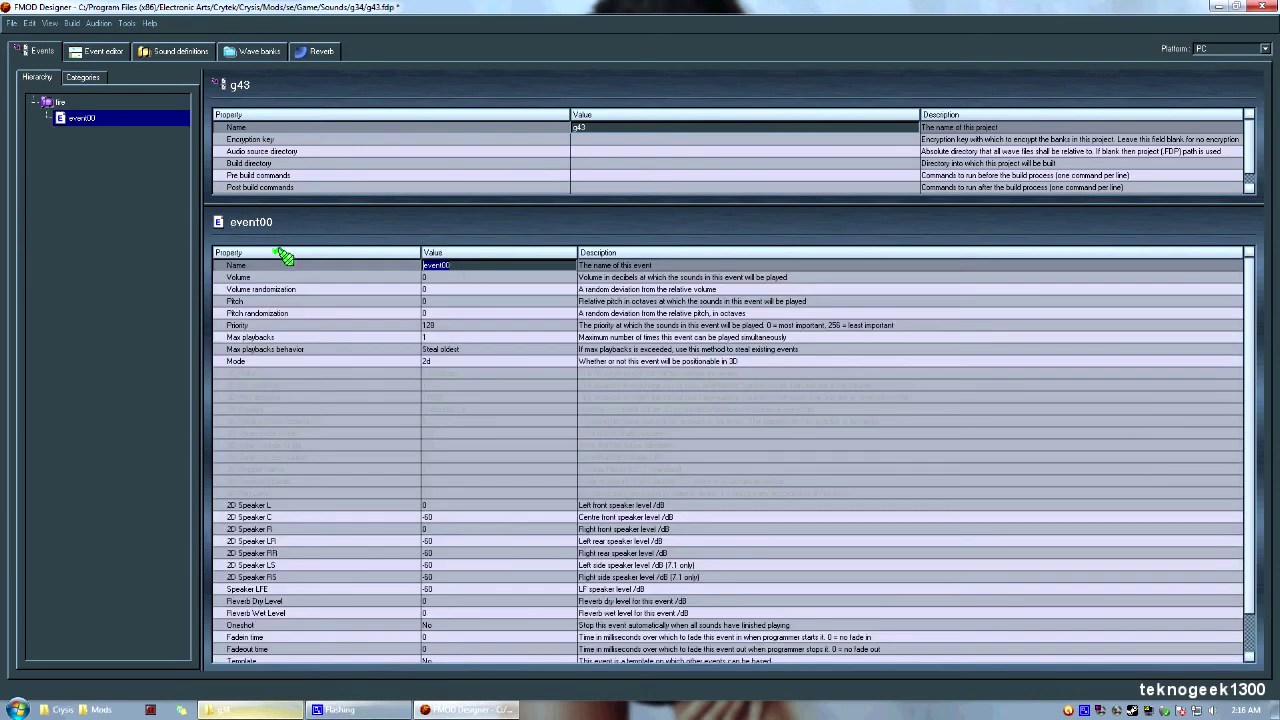
# - Add an event group named reload containing an event named reload
pyautogui.rightClick(97, 163)
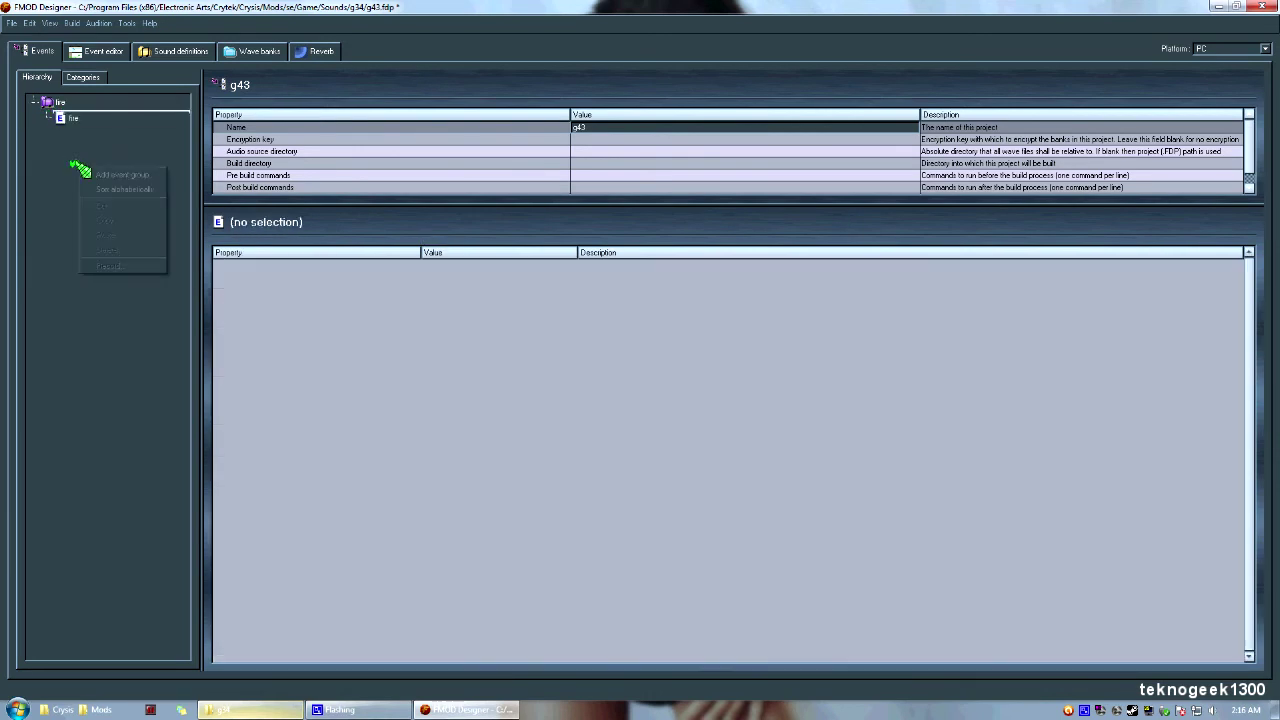
pyautogui.click(122, 176)
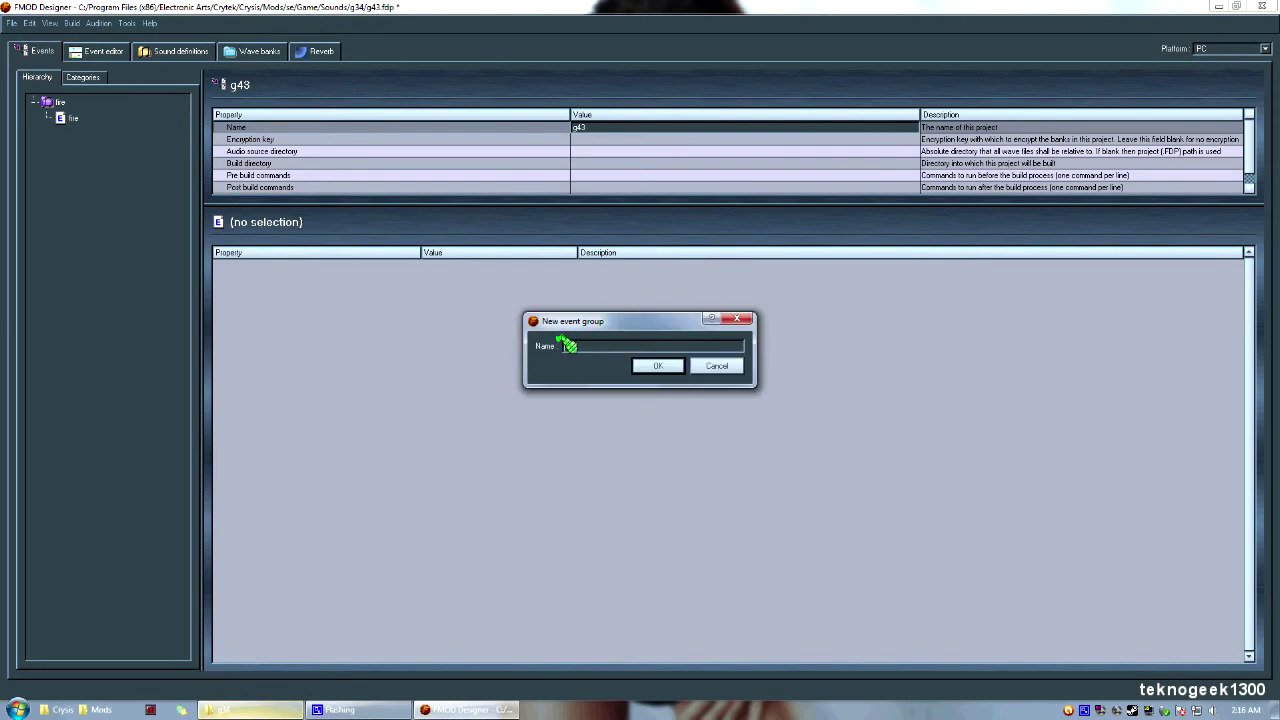
pyautogui.write('reload')
pyautogui.press('Return')
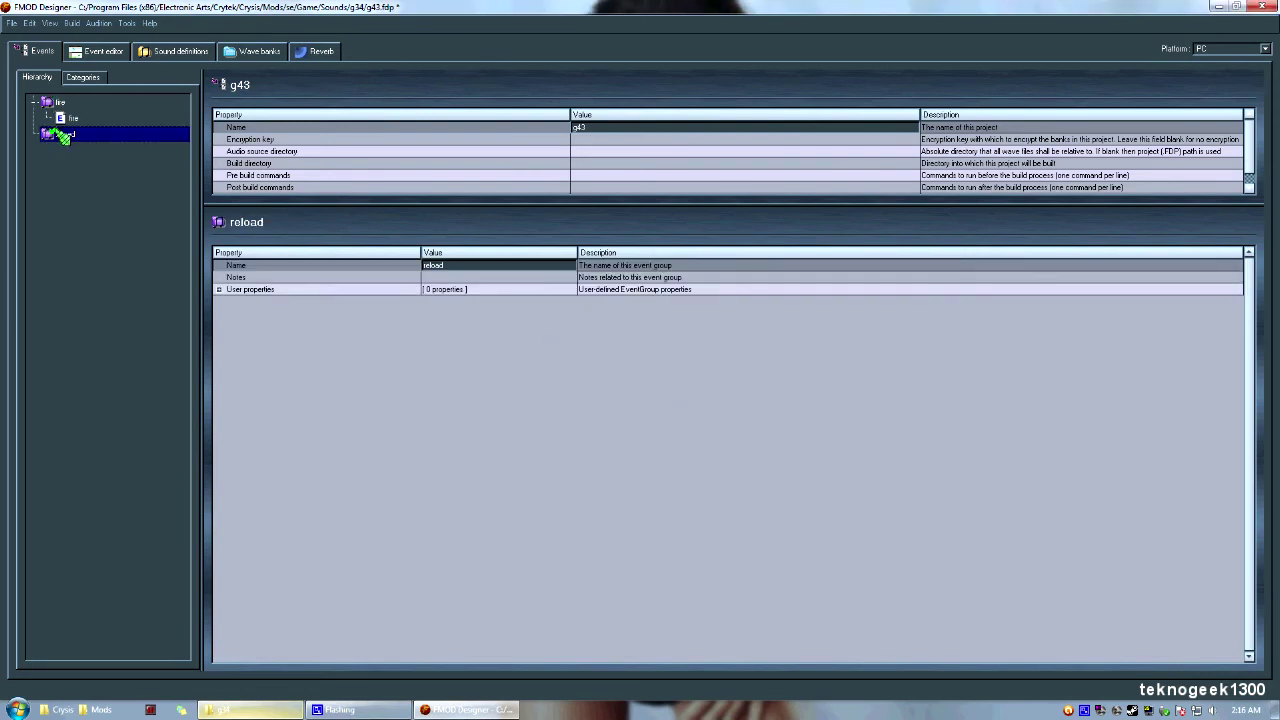
pyautogui.rightClick(60, 135)
pyautogui.click(92, 143)
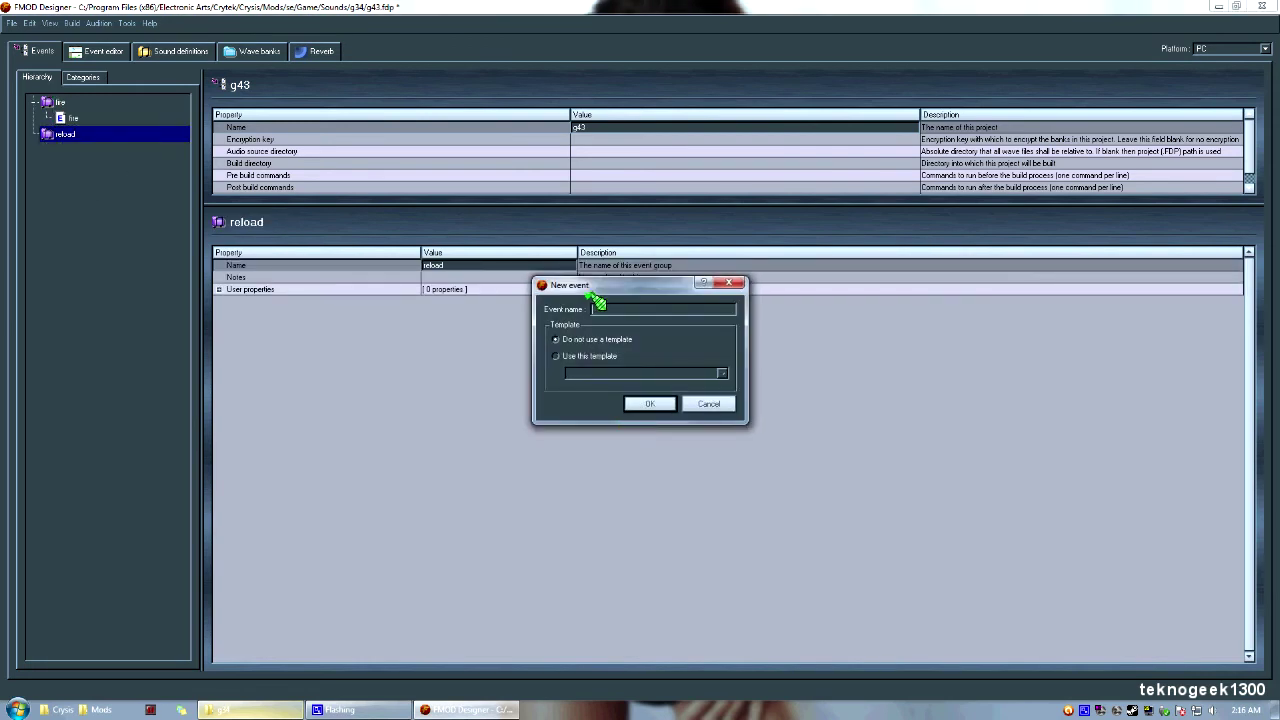
pyautogui.write('reload')
pyautogui.press('Return')
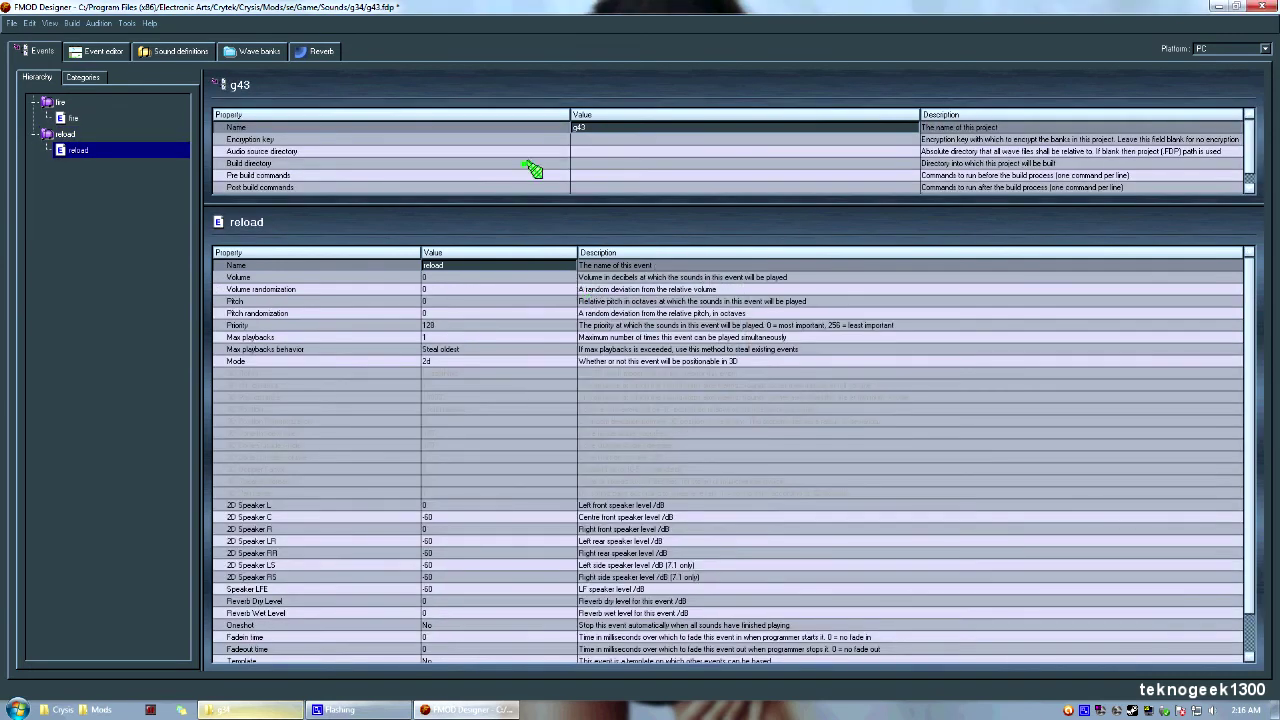
pyautogui.click(145, 50)
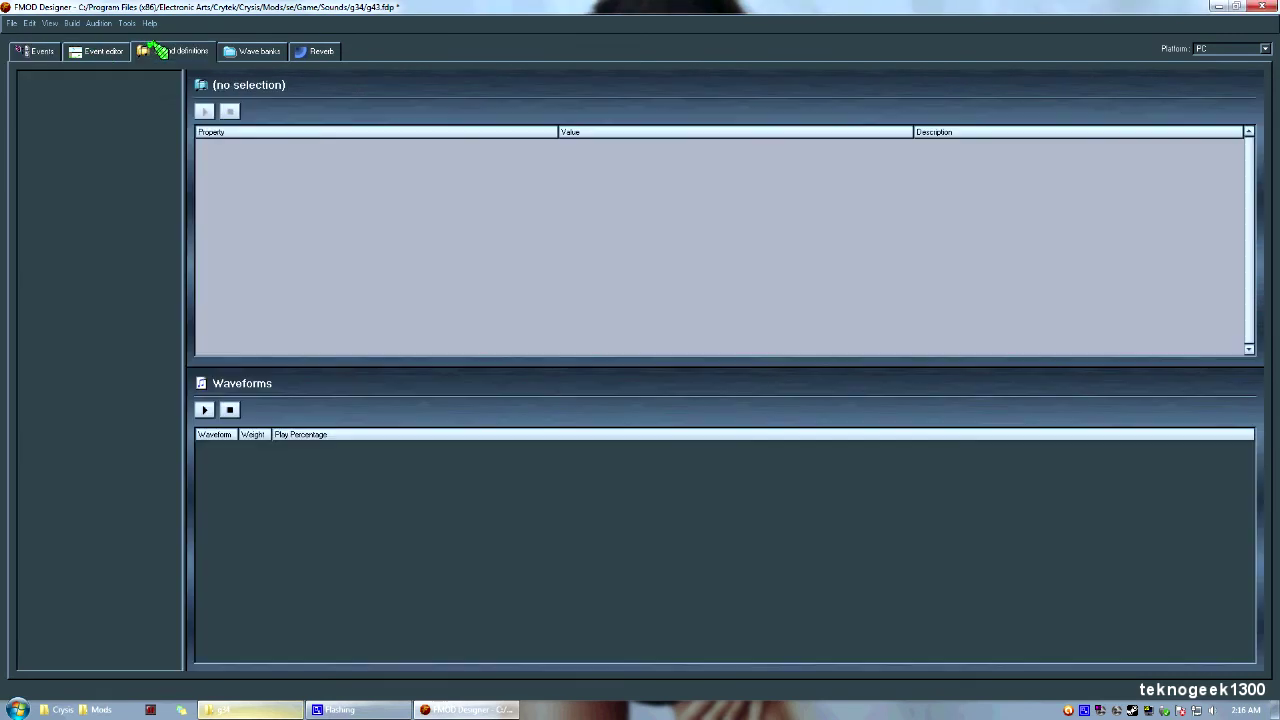
# - Create an empty sound definition named fire
pyautogui.rightClick(46, 102)
pyautogui.click(150, 51)
pyautogui.rightClick(52, 100)
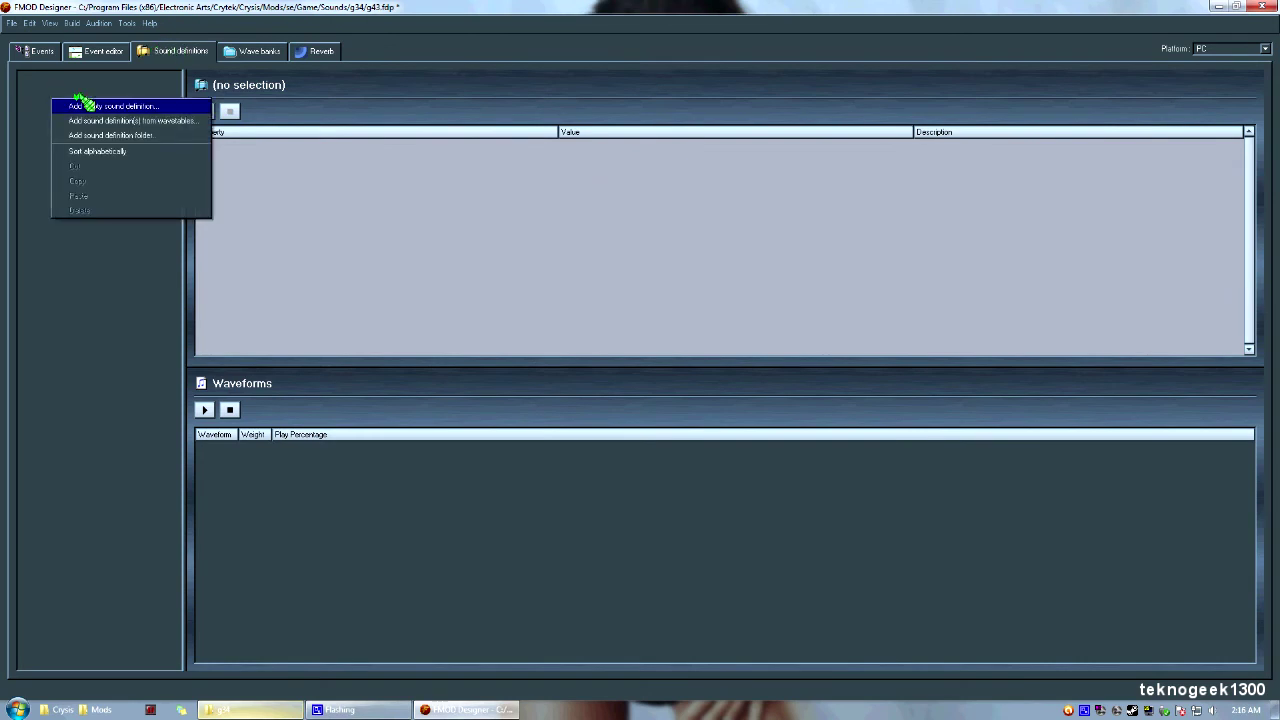
pyautogui.click(88, 105)
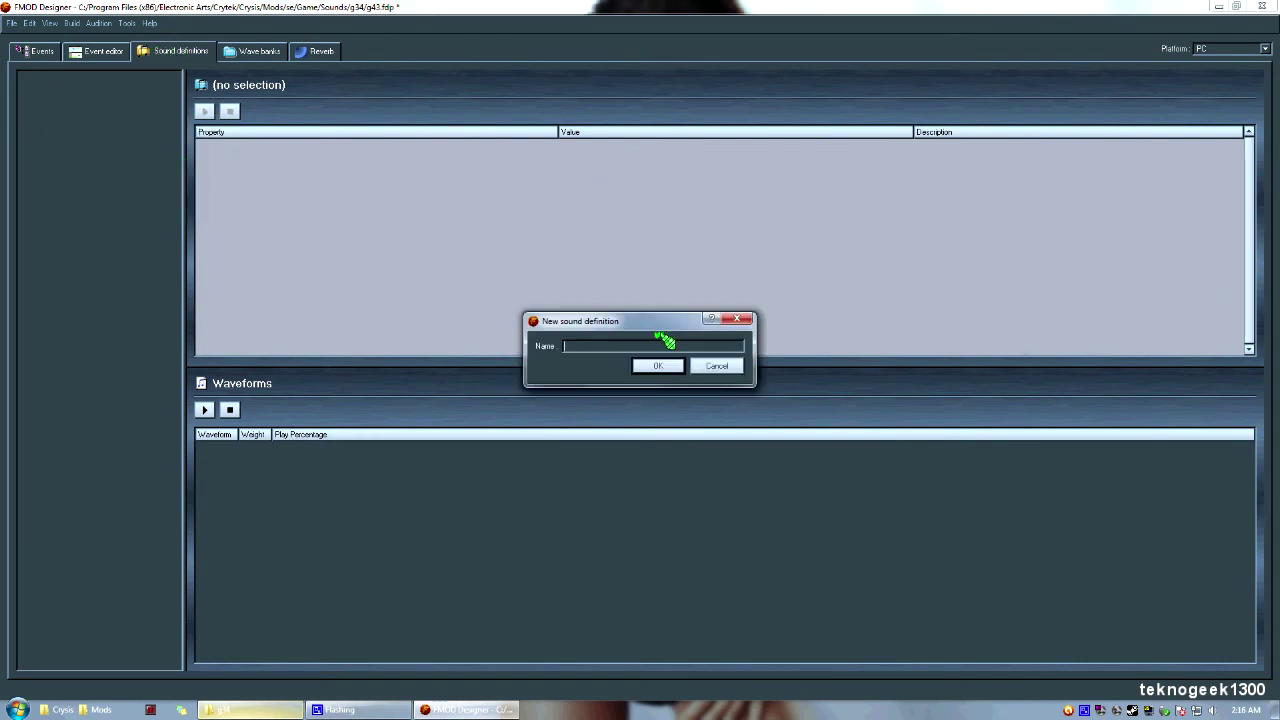
pyautogui.write('fire')
pyautogui.press('Return')
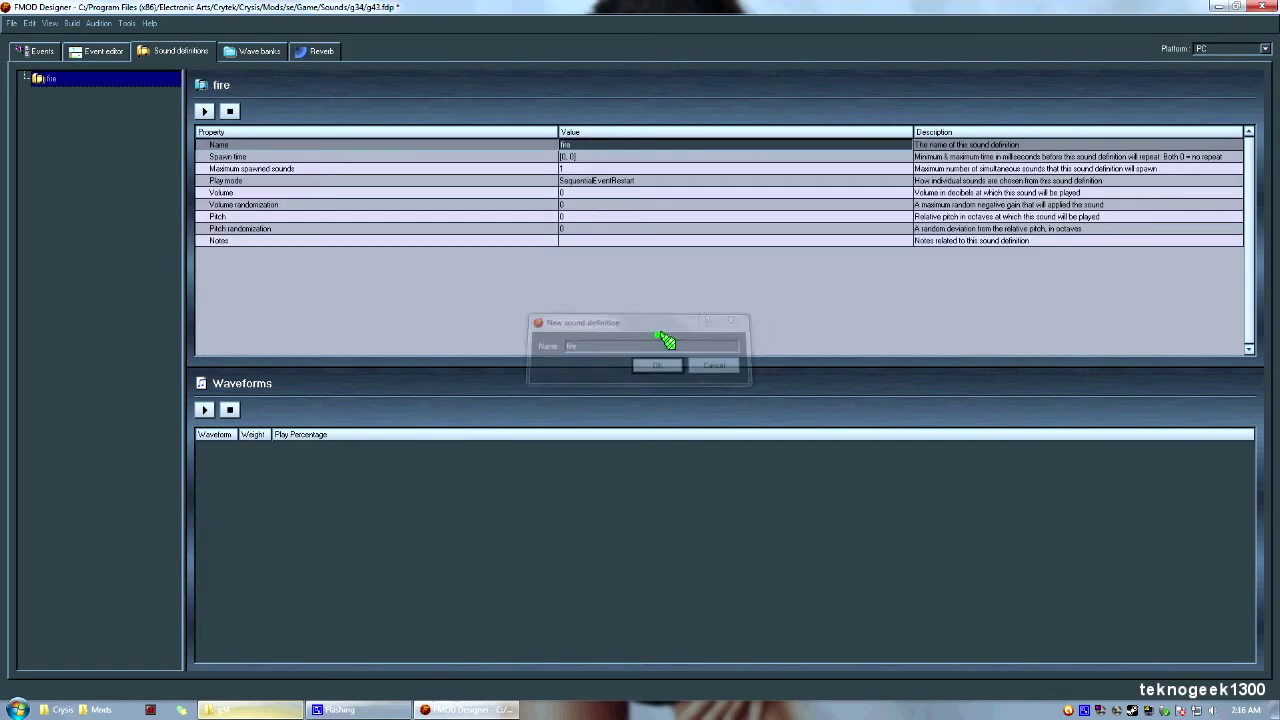
# - Create a second empty sound definition named reload
pyautogui.rightClick(63, 115)
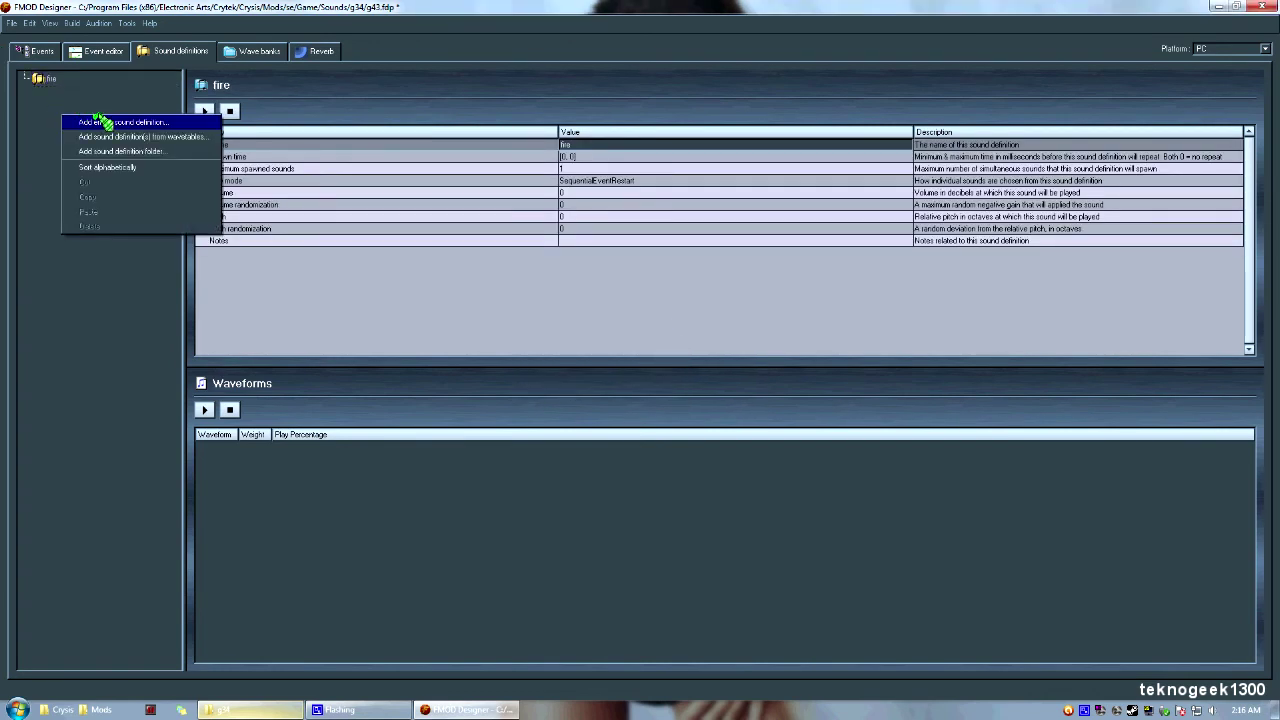
pyautogui.click(102, 122)
pyautogui.write('reload')
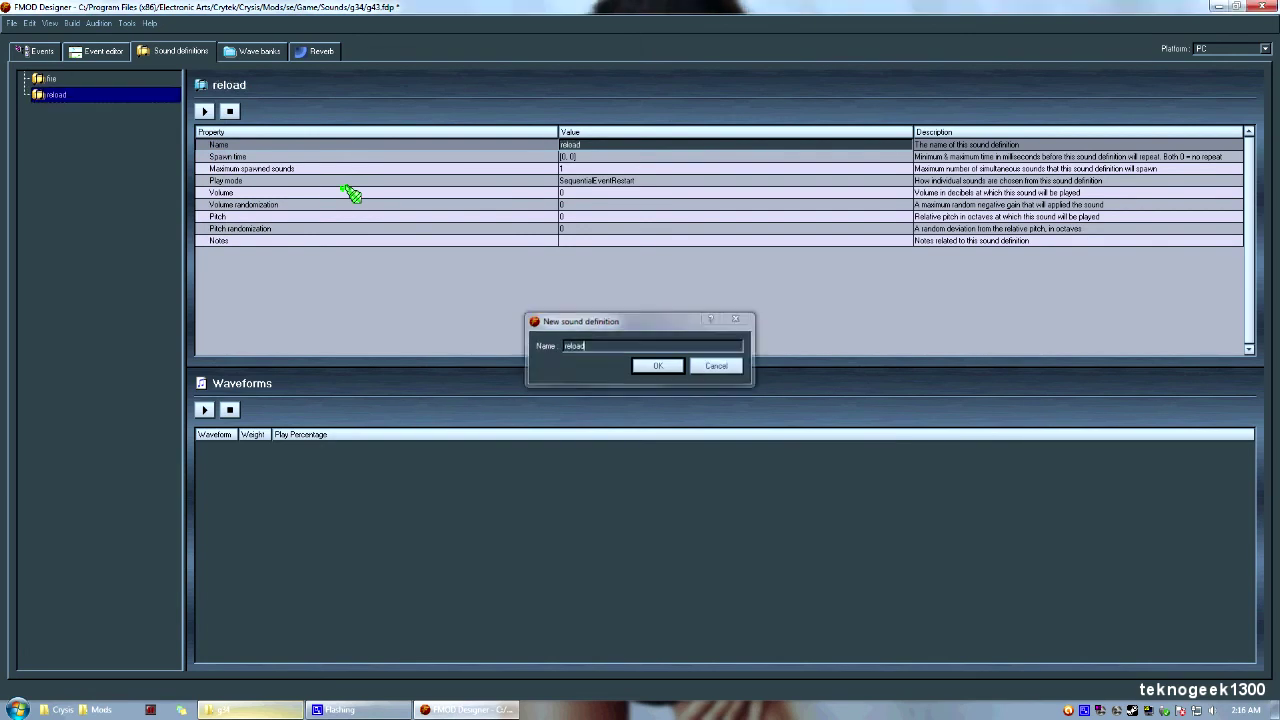
pyautogui.press('Return')
pyautogui.click(41, 78)
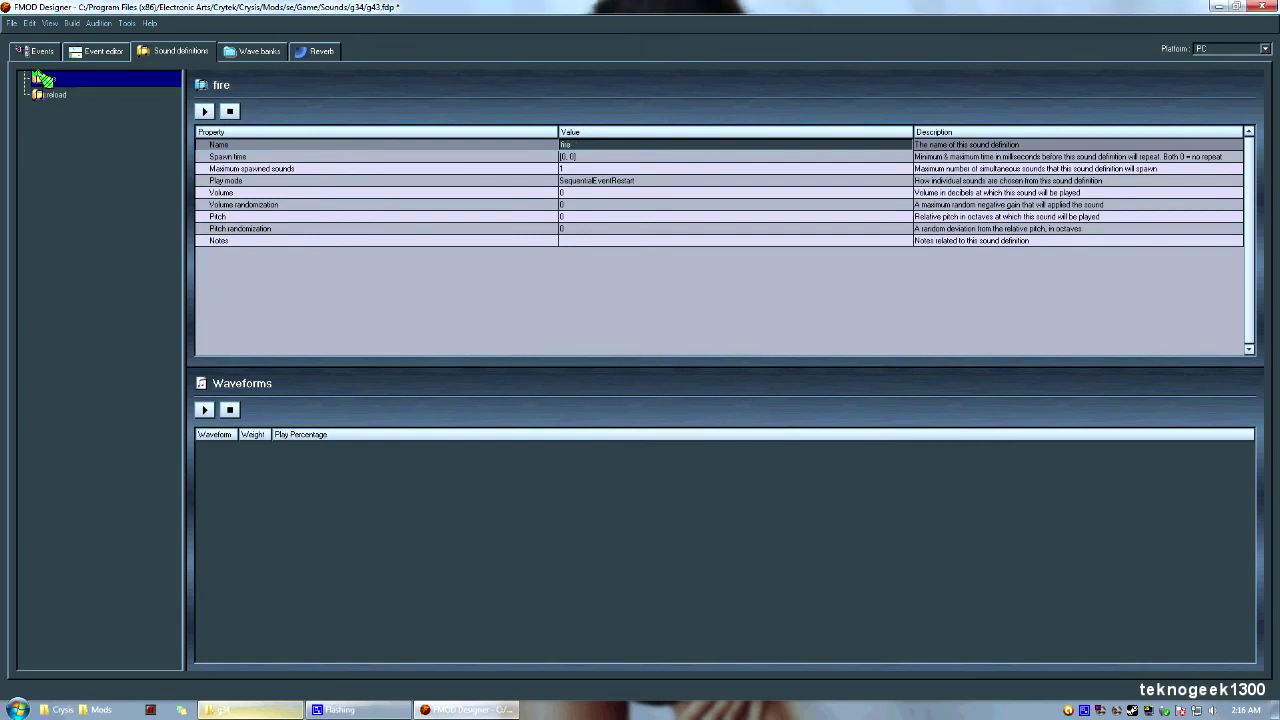
pyautogui.click(48, 96)
pyautogui.click(48, 79)
# - Cancel the extra sound definition and choose to add a wave file to fire
pyautogui.rightClick(44, 80)
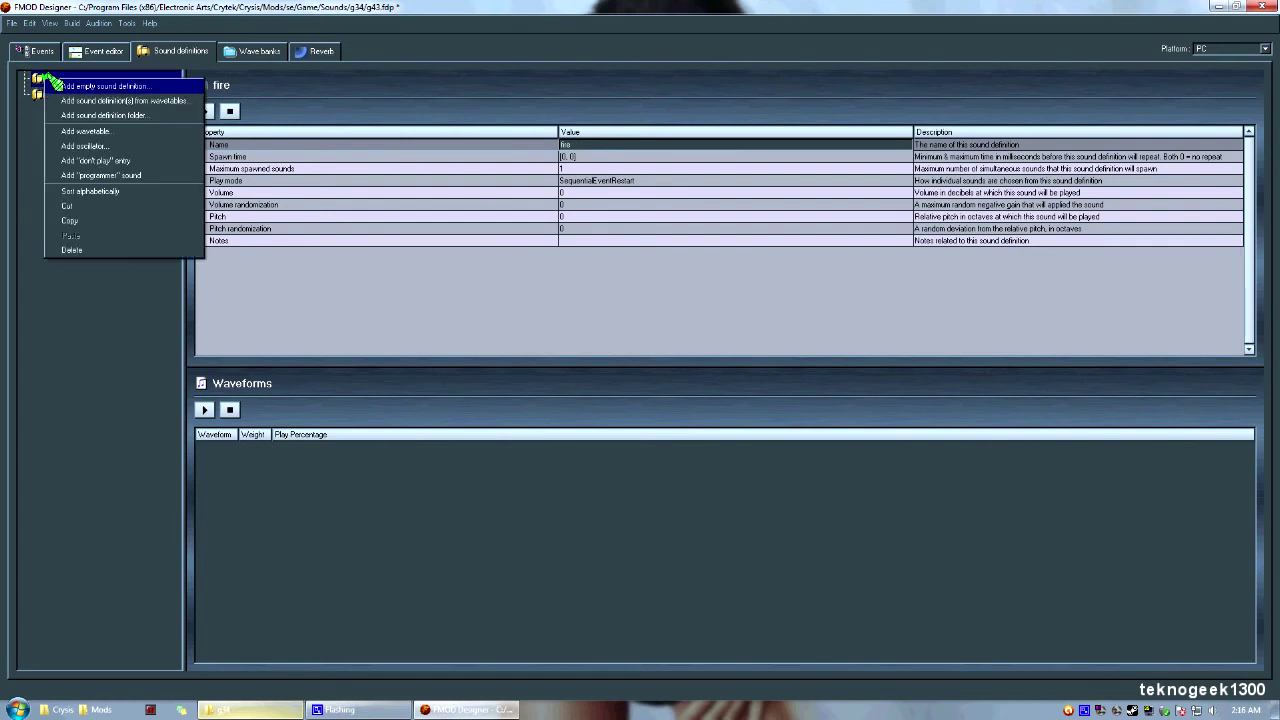
pyautogui.click(90, 86)
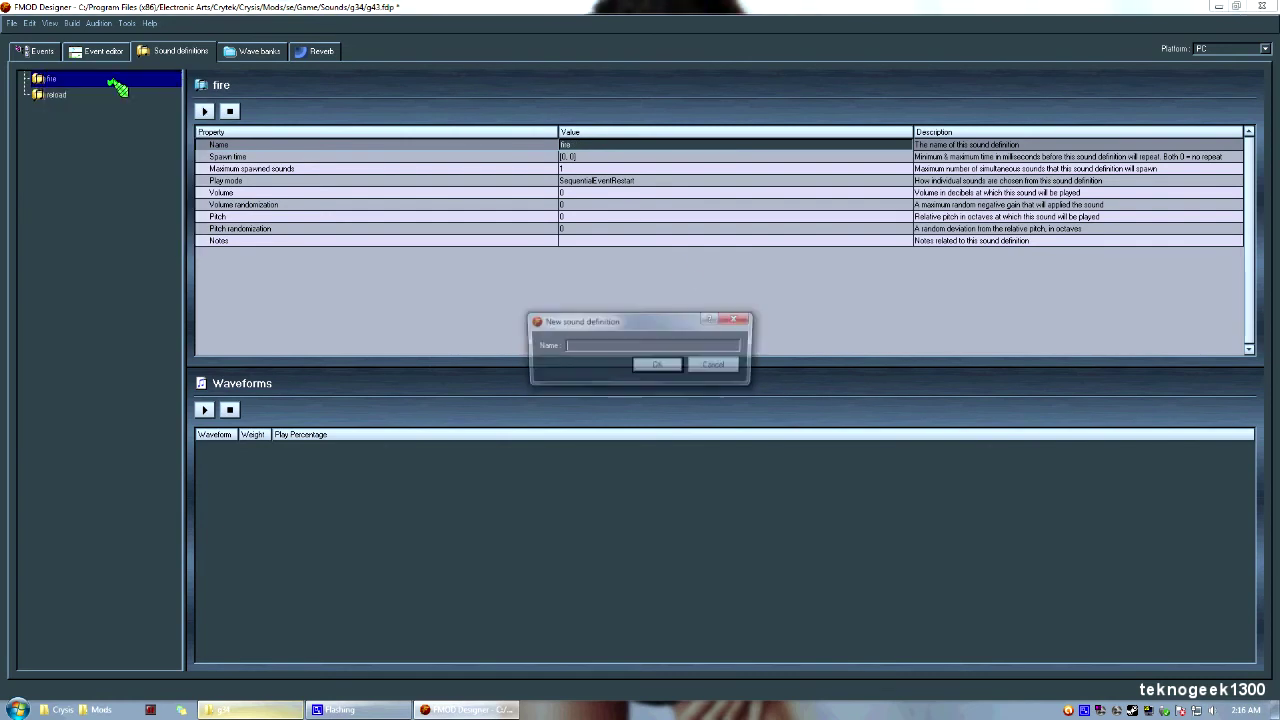
pyautogui.click(716, 366)
pyautogui.rightClick(44, 78)
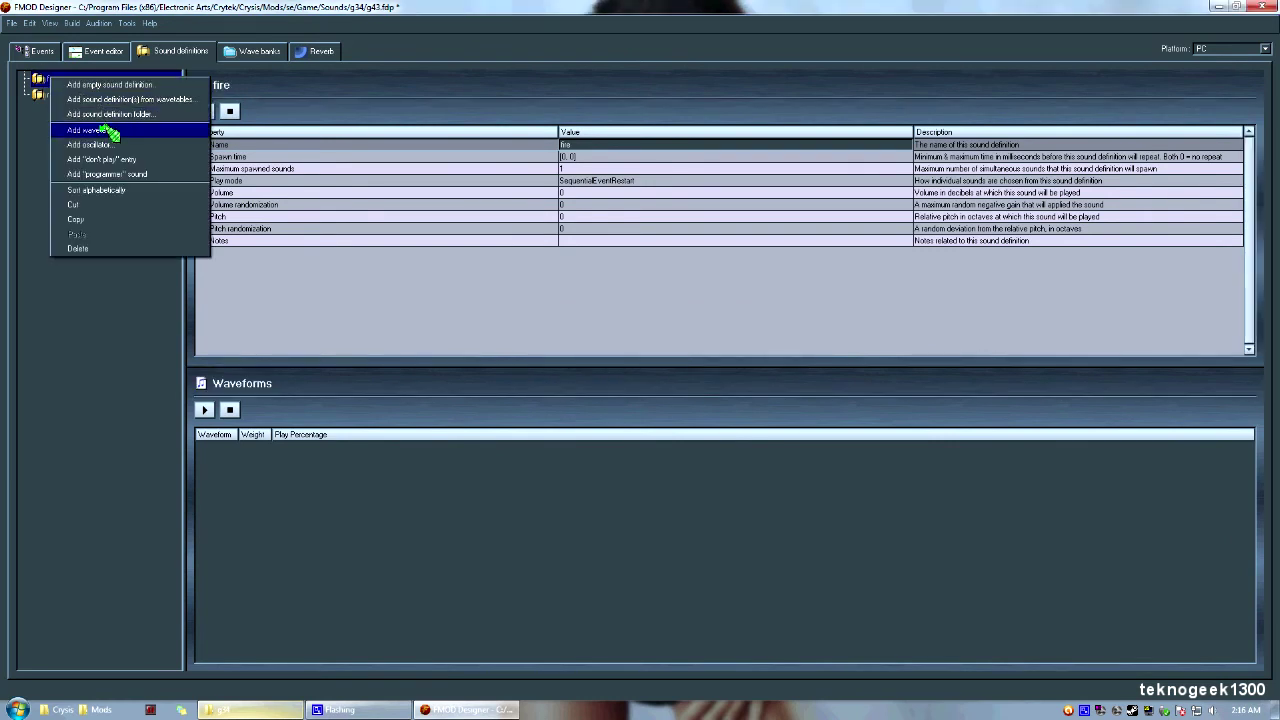
pyautogui.click(108, 129)
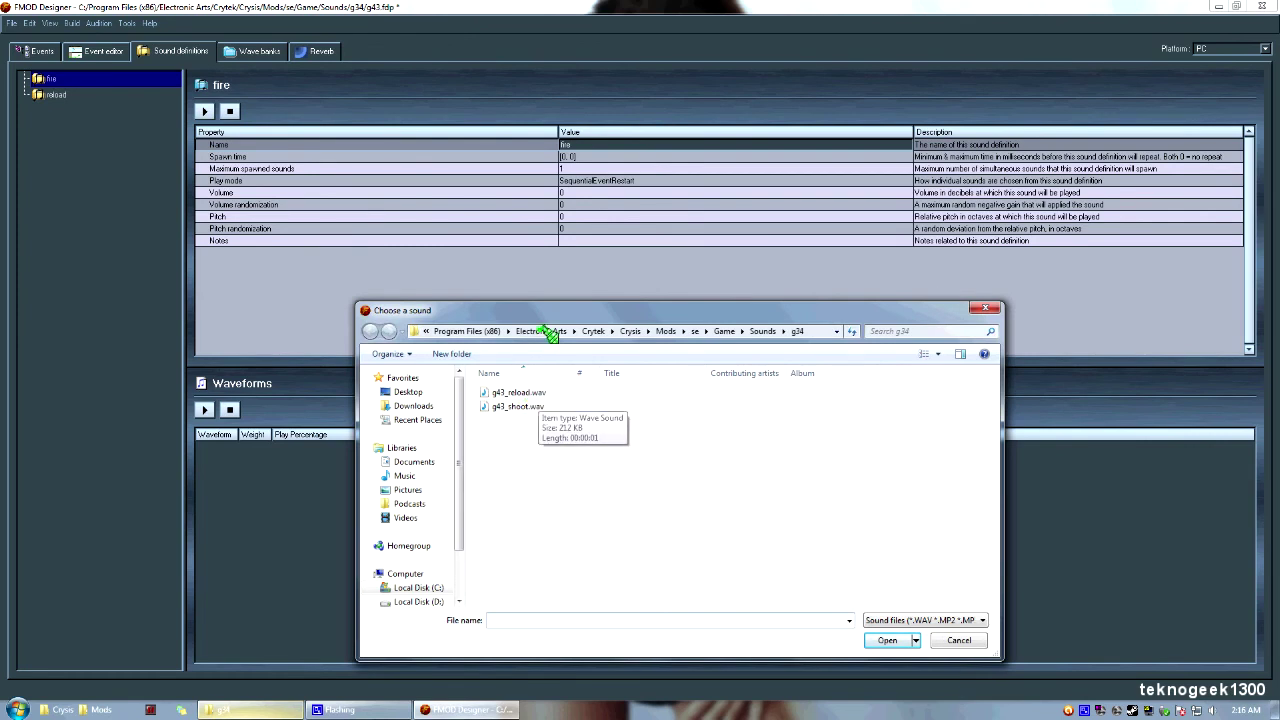
# - Add g43_shoot.wav to the fire sound definition
pyautogui.moveTo(566, 312); pyautogui.dragTo(443, 280)
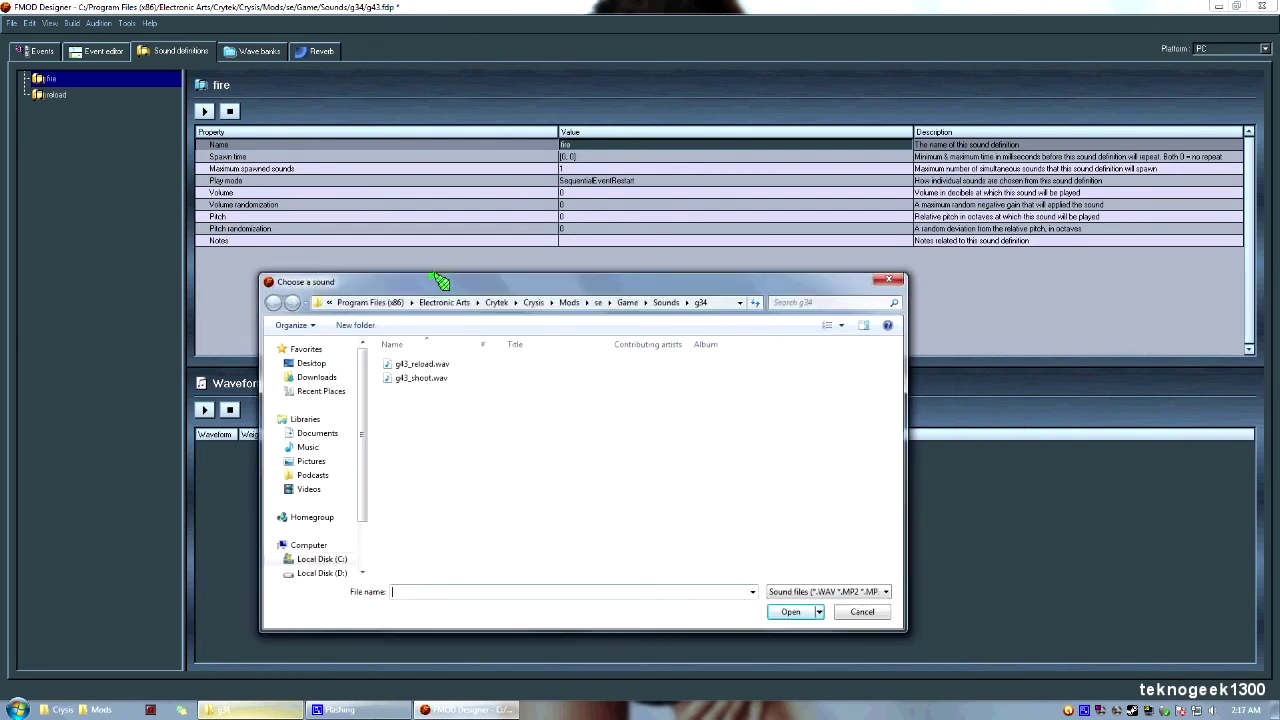
pyautogui.click(428, 378)
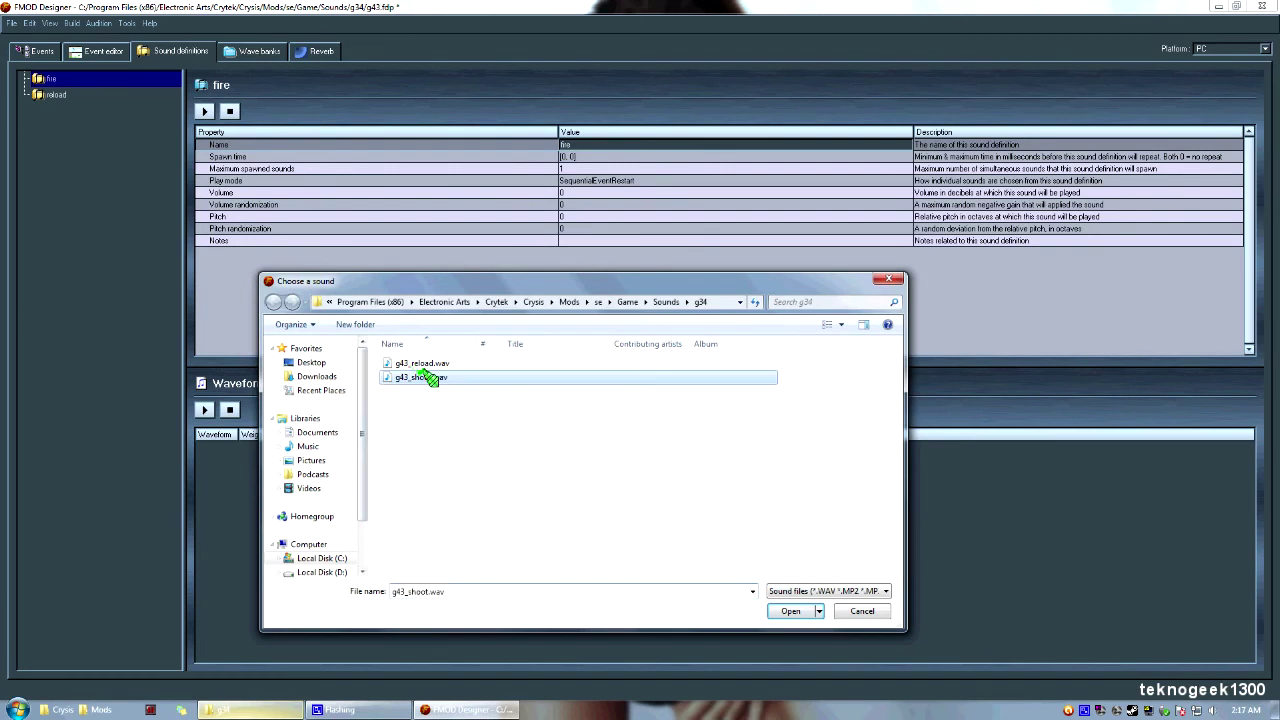
pyautogui.doubleClick(428, 378)
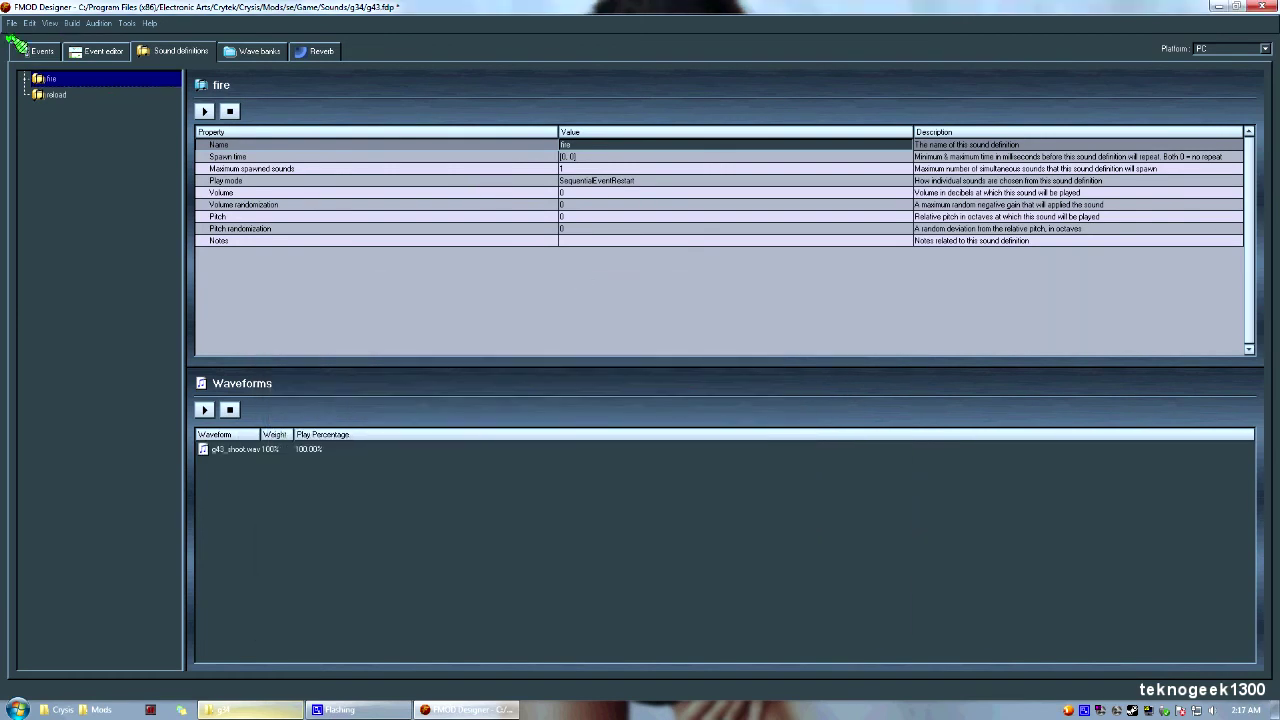
pyautogui.click(26, 78)
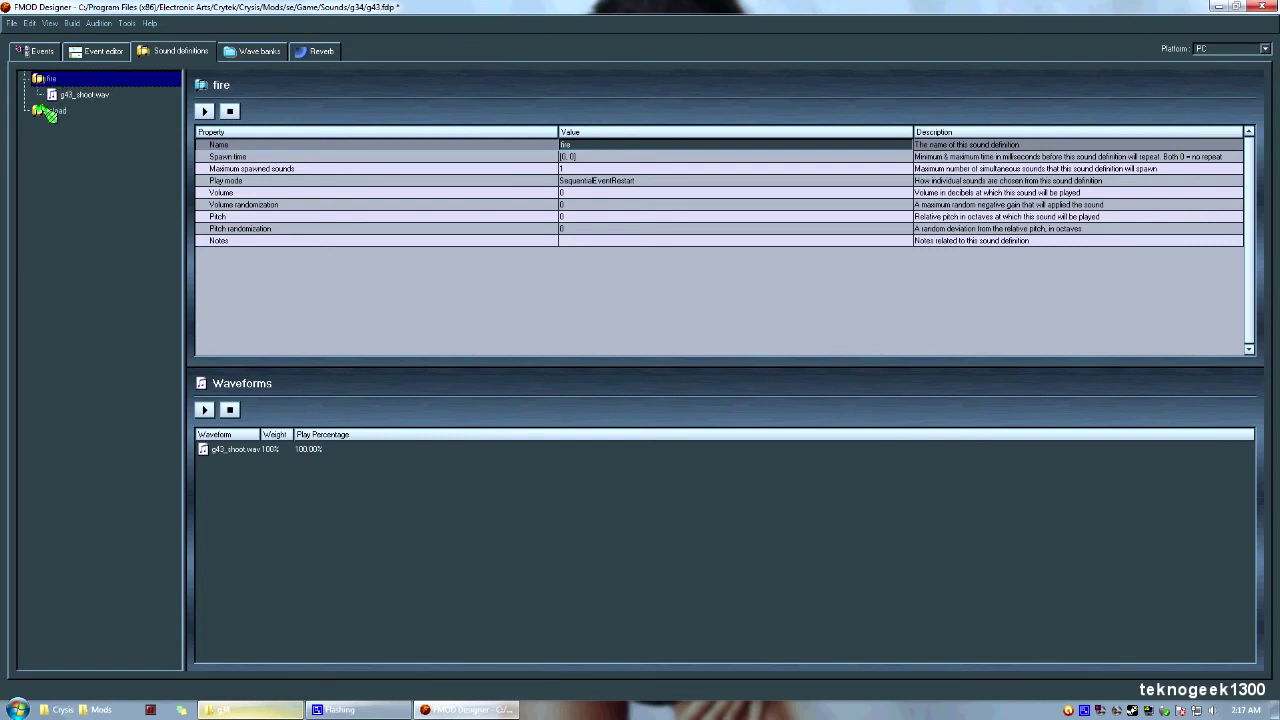
# - Add g43_reload.wav to the reload sound definition and check both wave files
pyautogui.click(47, 110)
pyautogui.rightClick(46, 111)
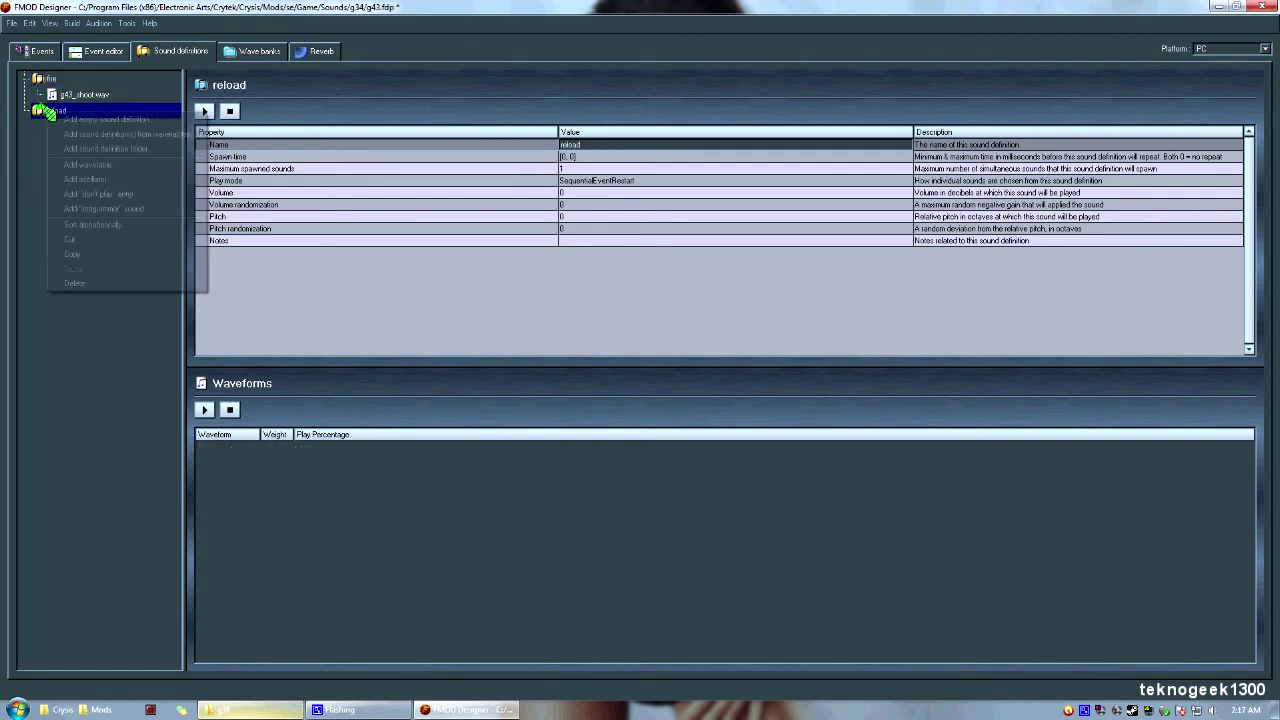
pyautogui.click(88, 164)
pyautogui.doubleClick(460, 365)
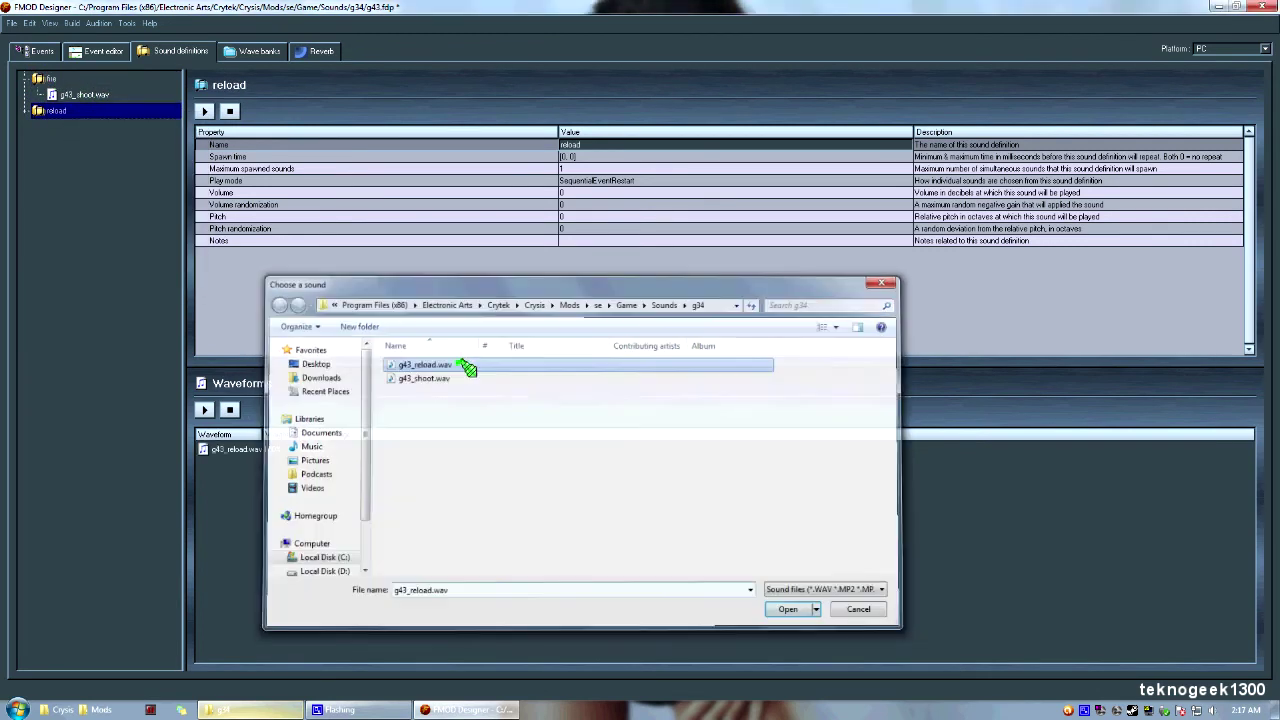
pyautogui.click(70, 126)
pyautogui.click(80, 94)
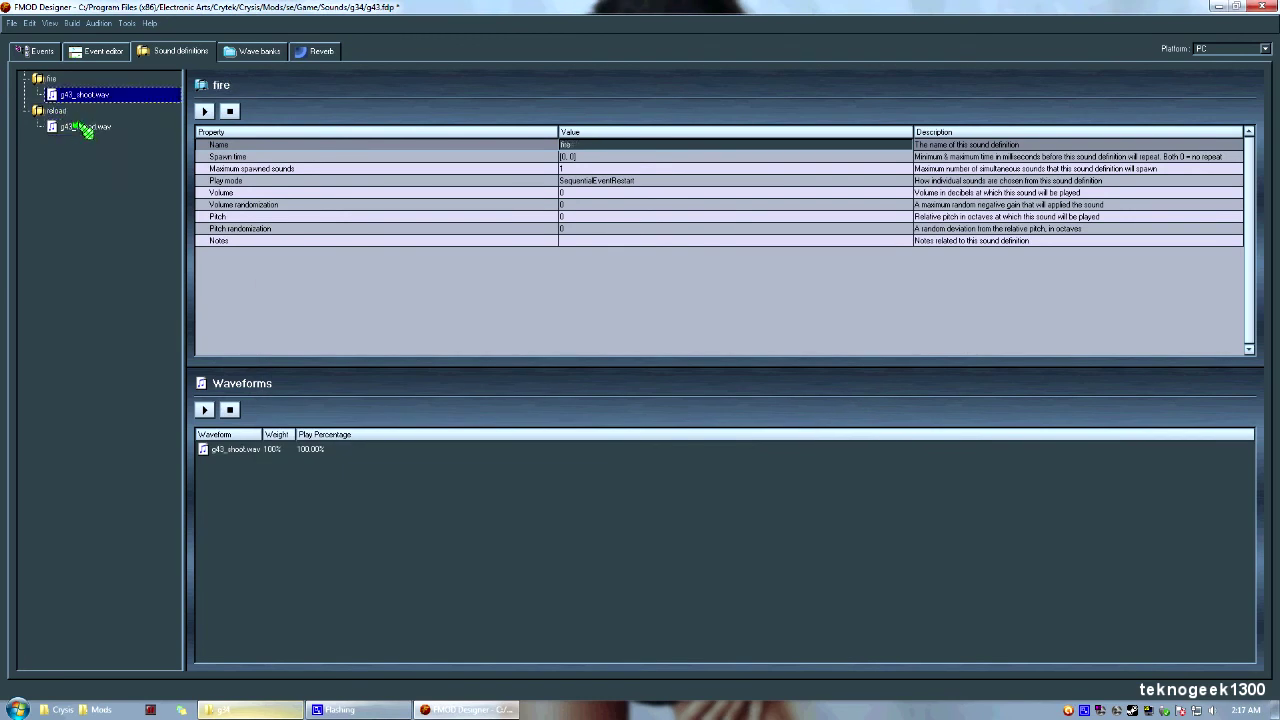
pyautogui.click(86, 127)
pyautogui.click(90, 94)
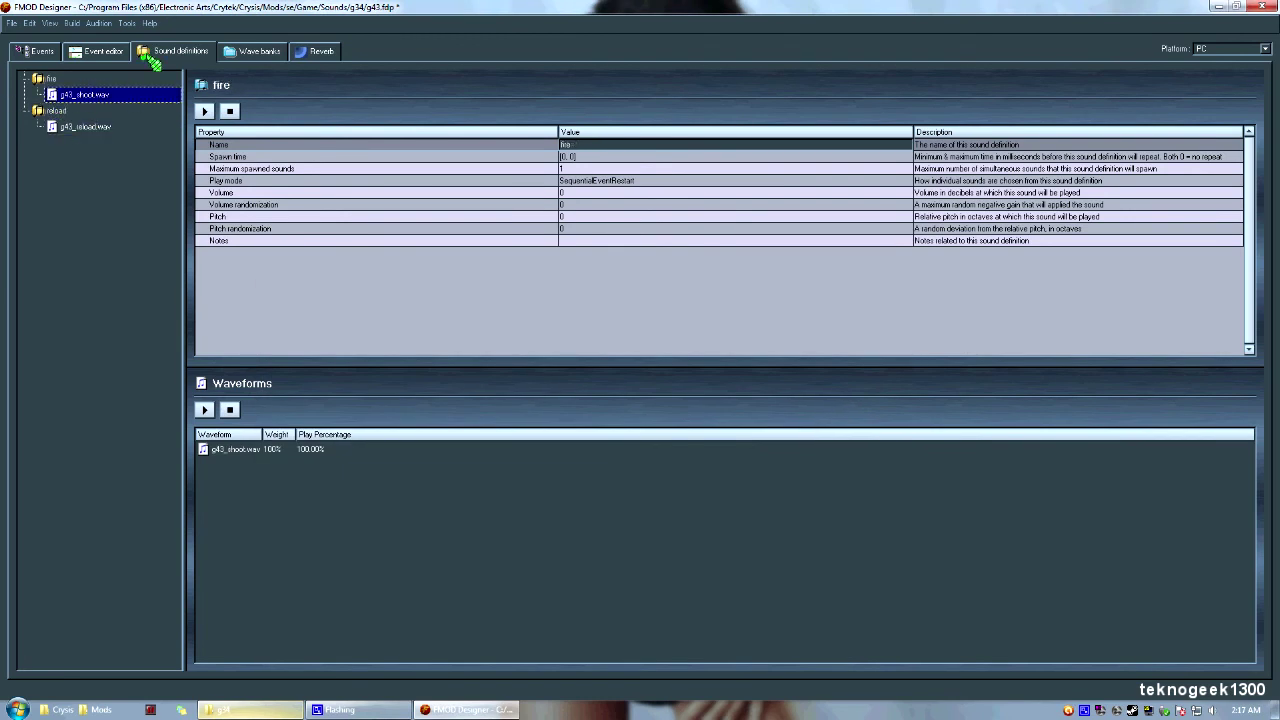
pyautogui.click(35, 50)
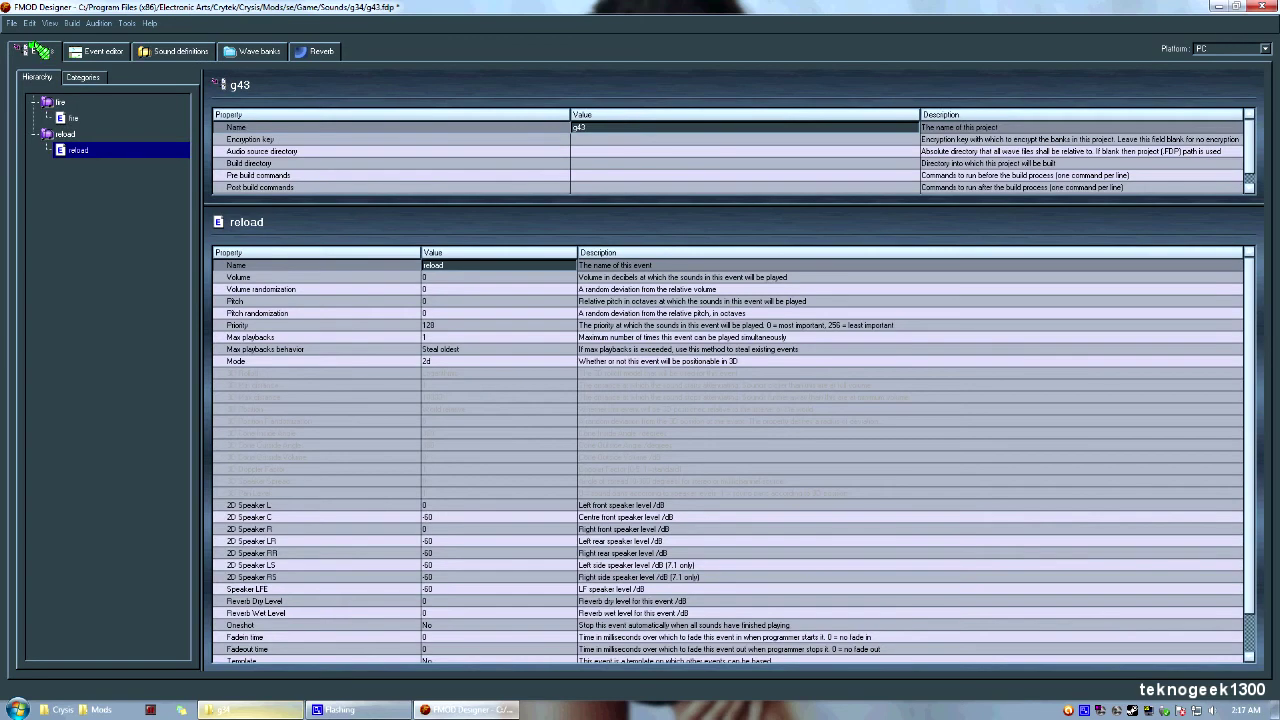
# - Open the fire event in the event editor
pyautogui.click(52, 102)
pyautogui.click(33, 102)
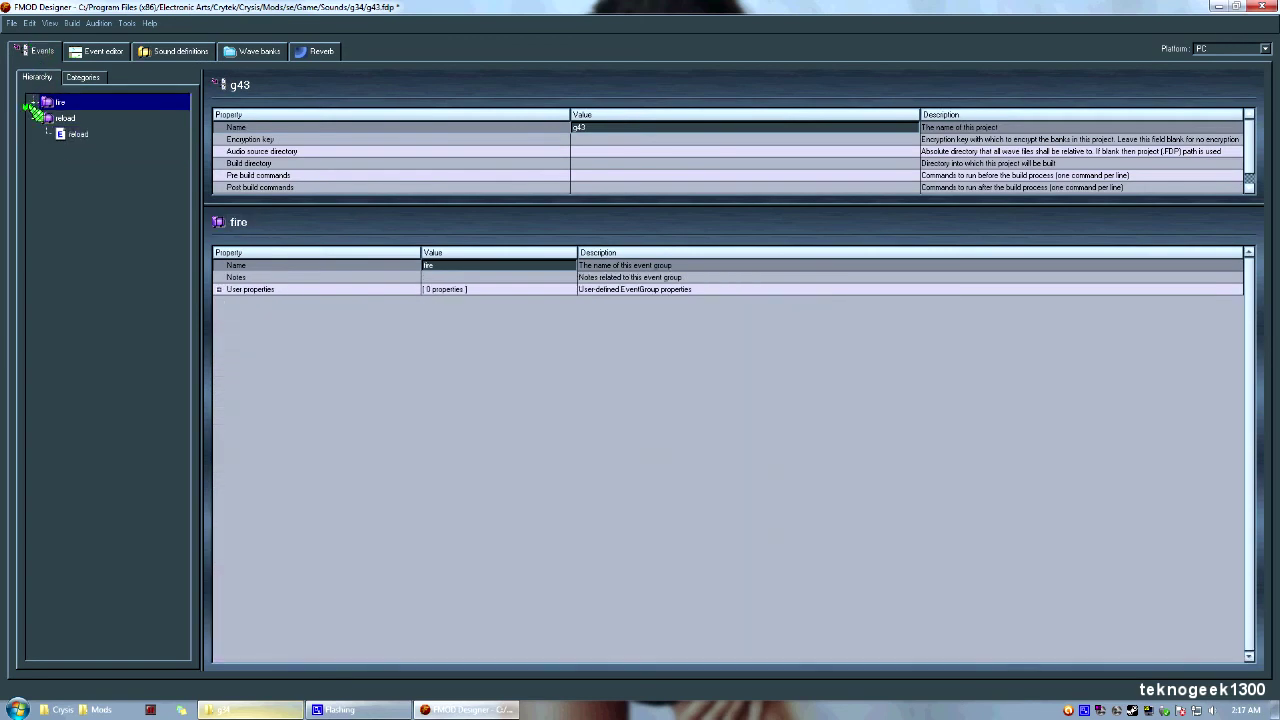
pyautogui.click(35, 118)
pyautogui.click(33, 102)
pyautogui.doubleClick(66, 118)
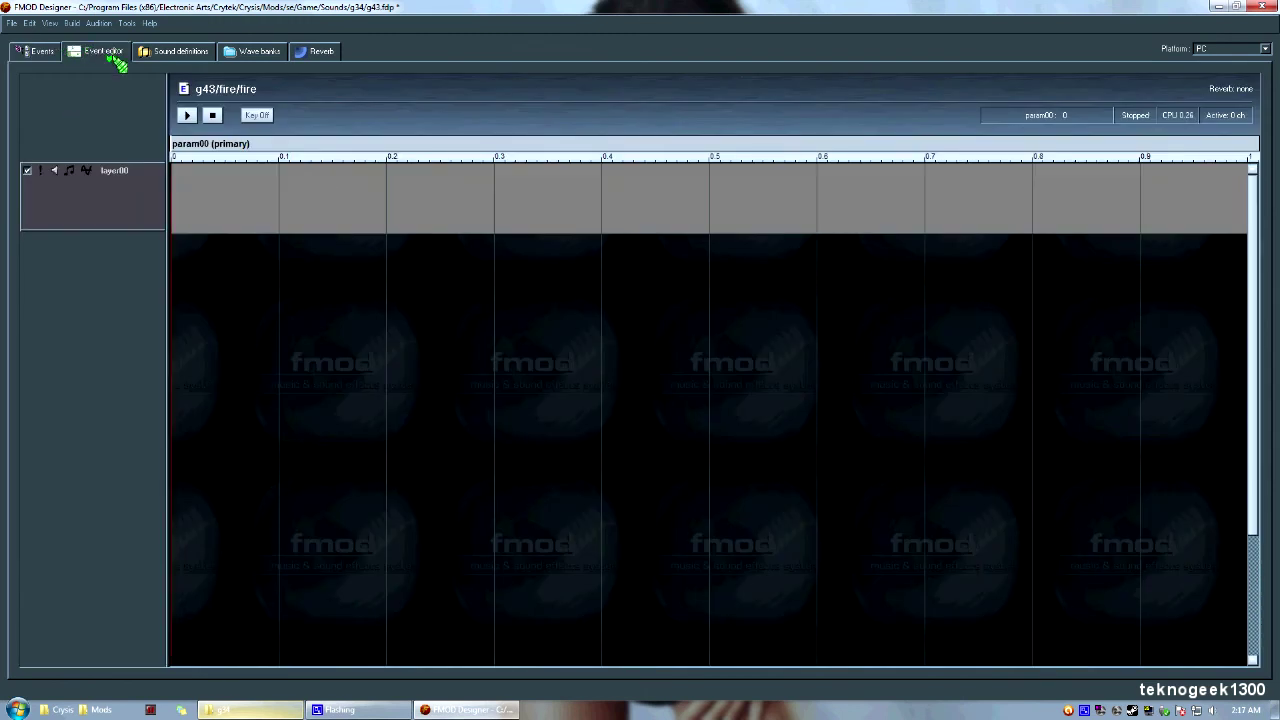
# - Add the fire sound definition to layer00 and move it to timeline position 0
pyautogui.rightClick(234, 179)
pyautogui.click(258, 191)
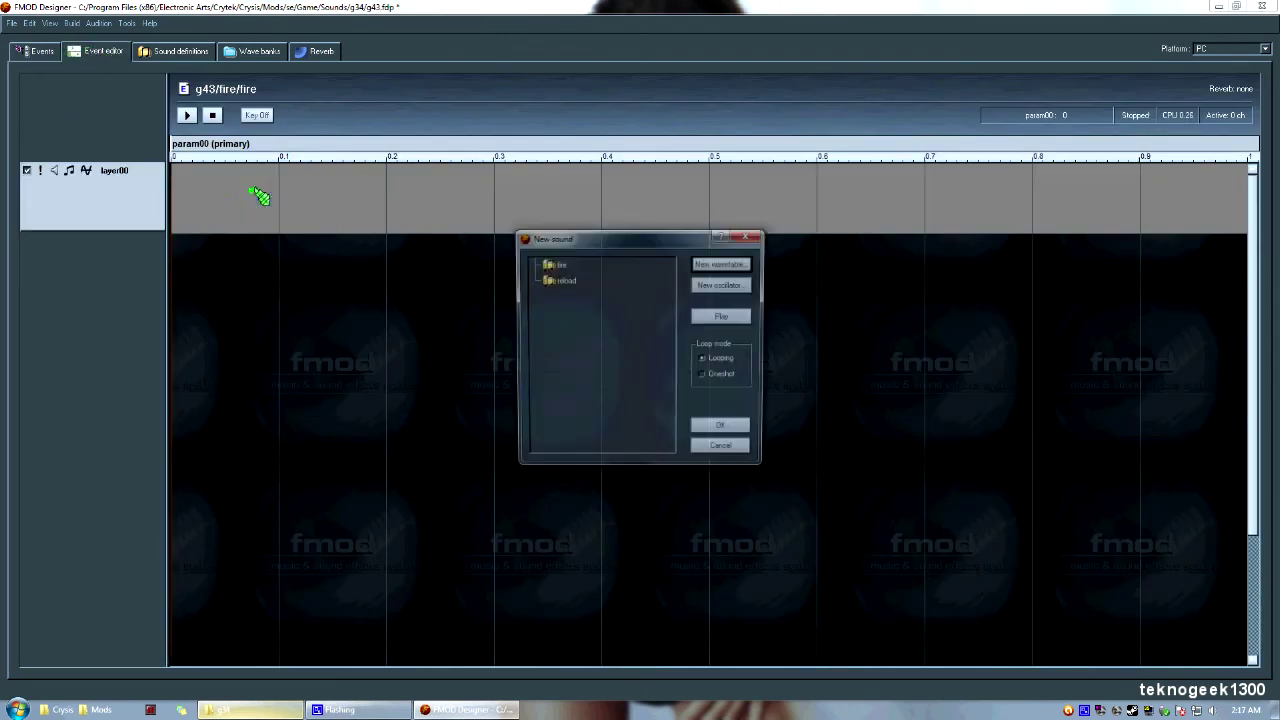
pyautogui.click(552, 264)
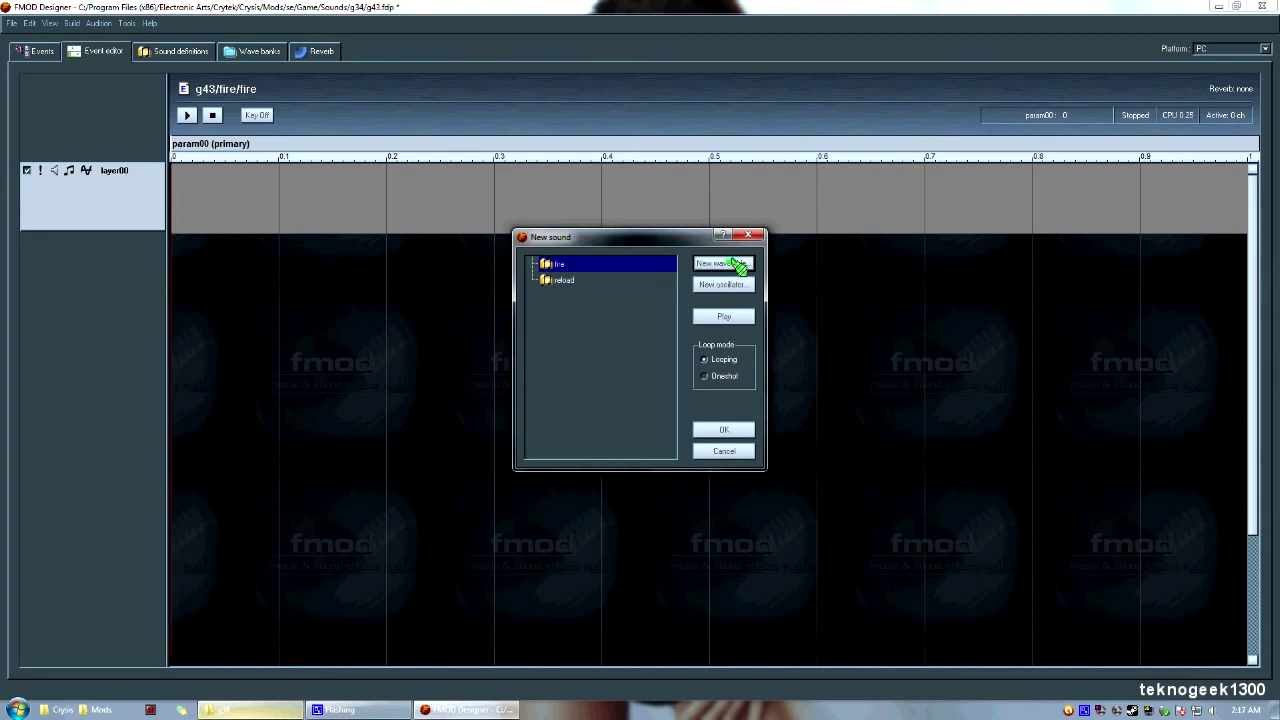
pyautogui.click(718, 430)
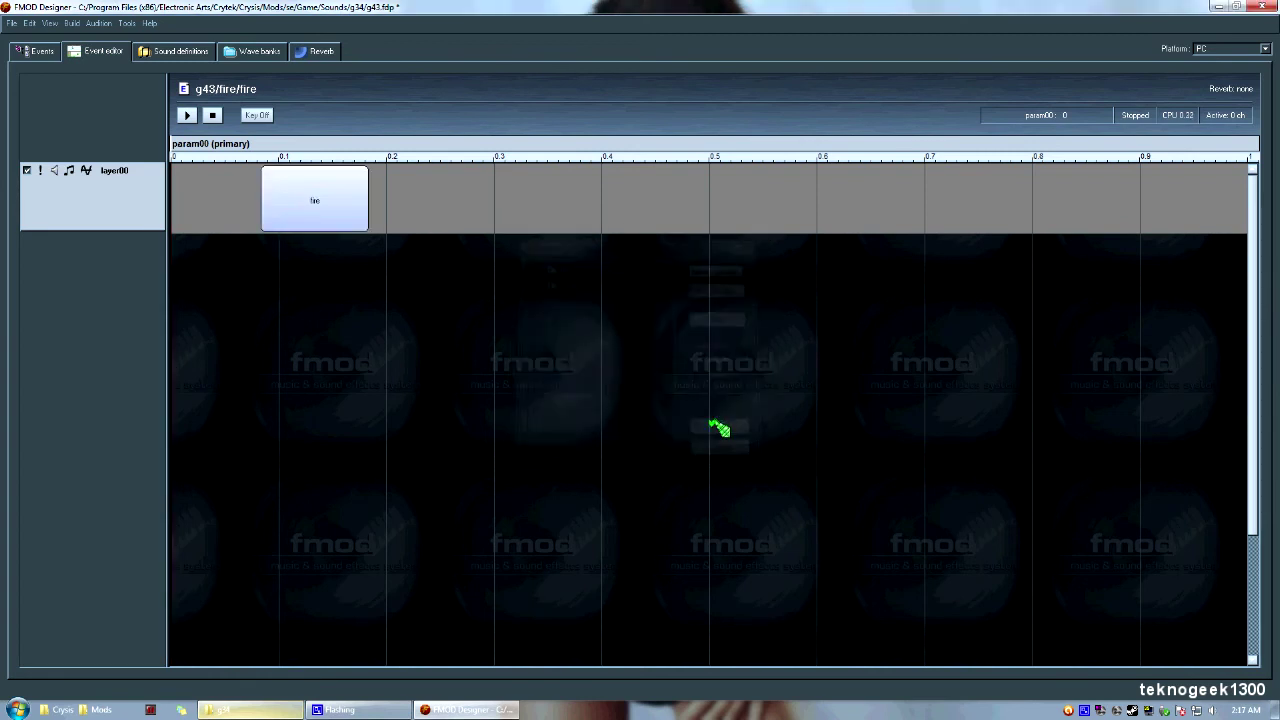
pyautogui.click(343, 214)
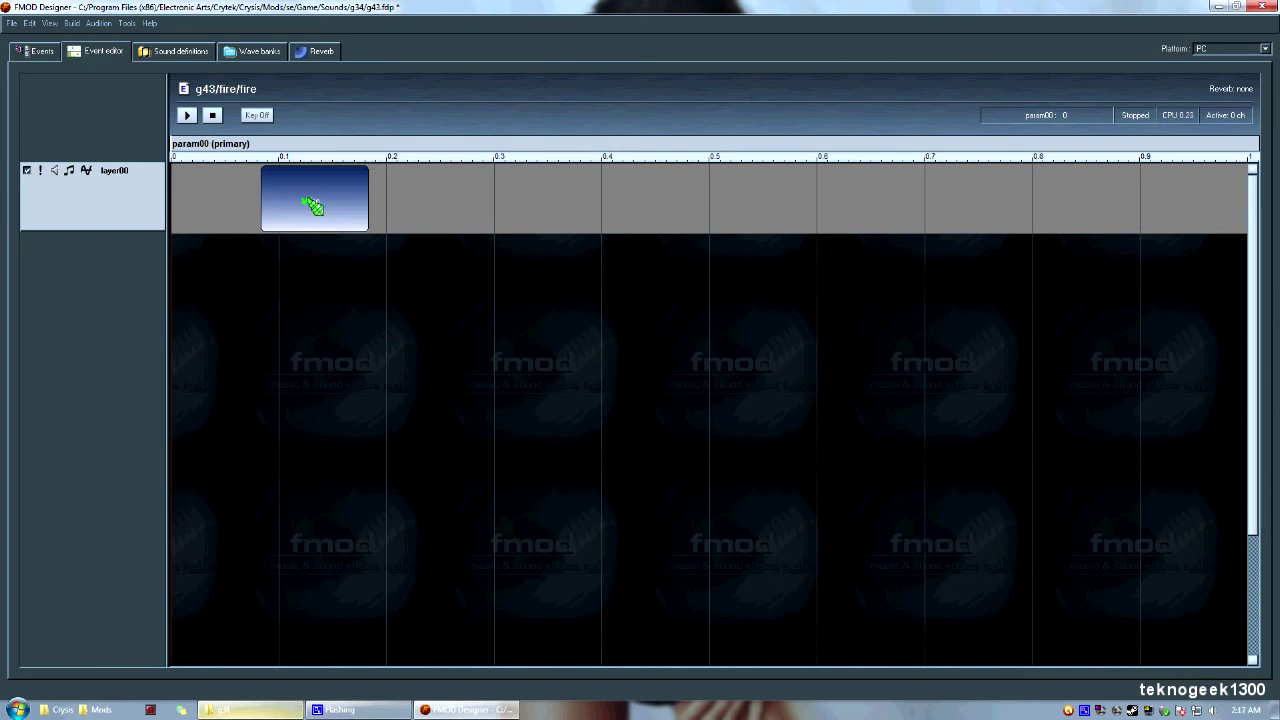
pyautogui.moveTo(313, 205); pyautogui.dragTo(176, 208)
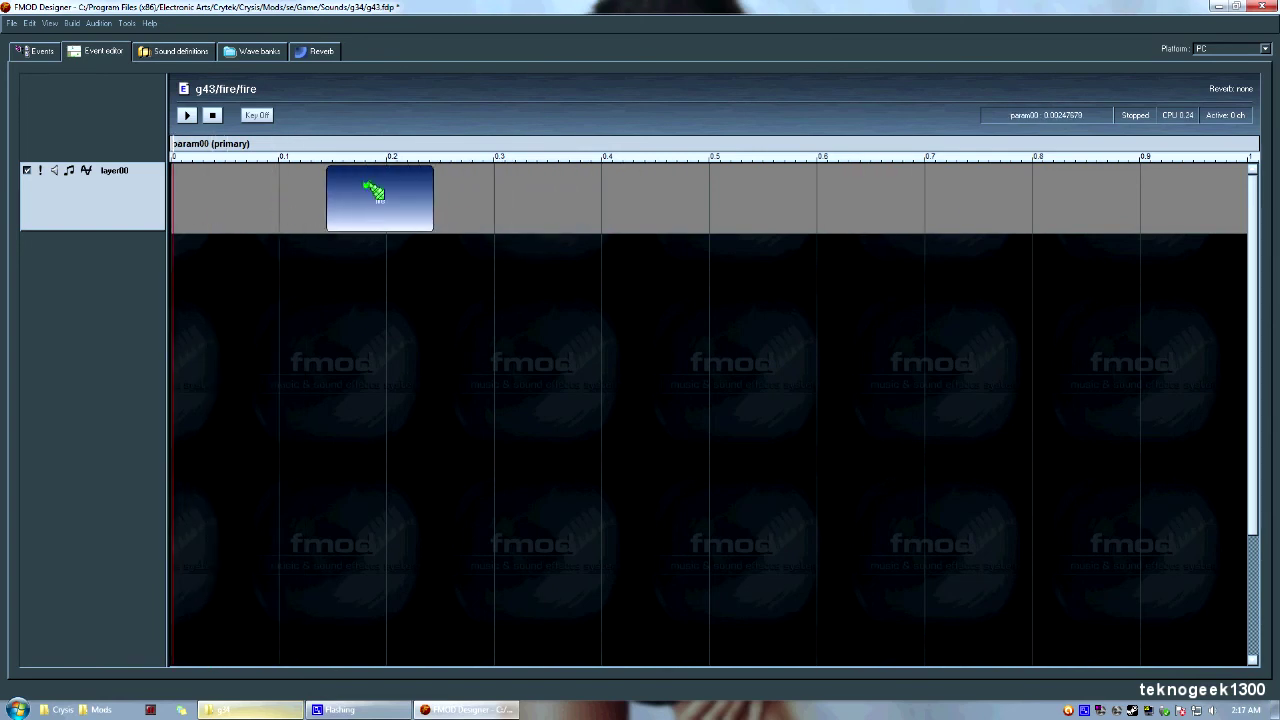
pyautogui.moveTo(374, 190); pyautogui.dragTo(8, 207)
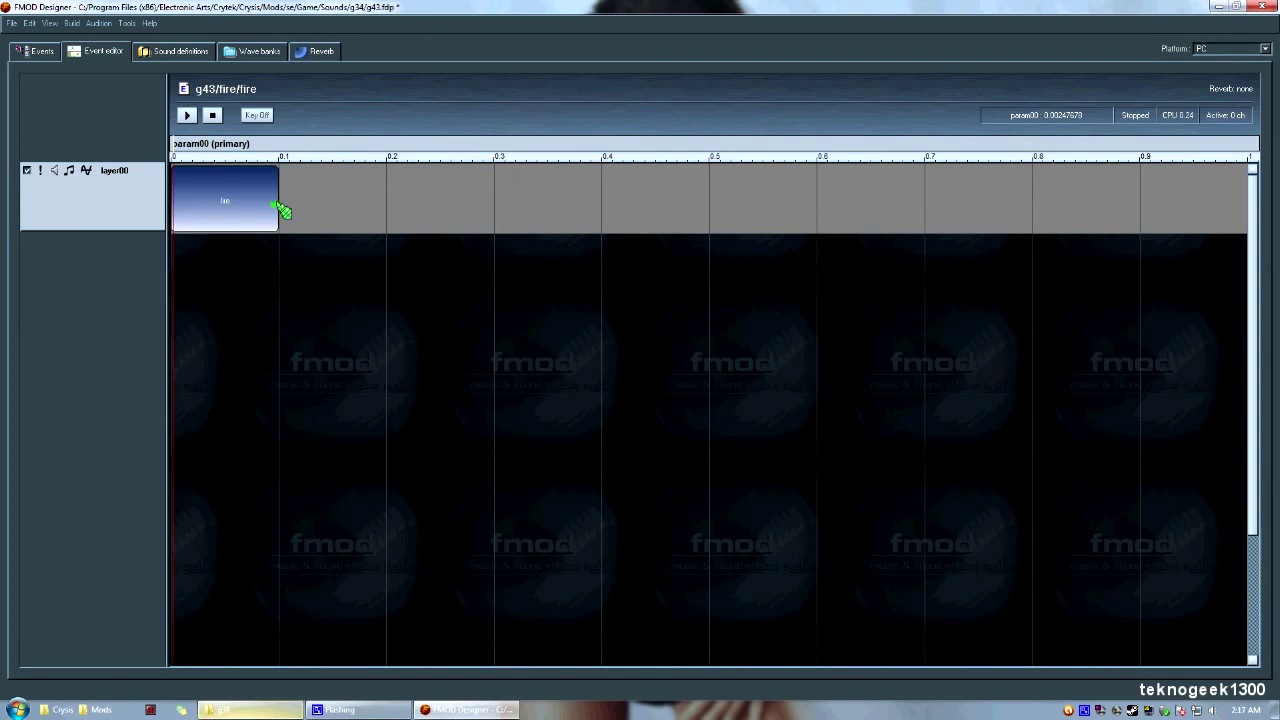
# - Bring up the context menu of the fire sound block
pyautogui.rightClick(199, 184)
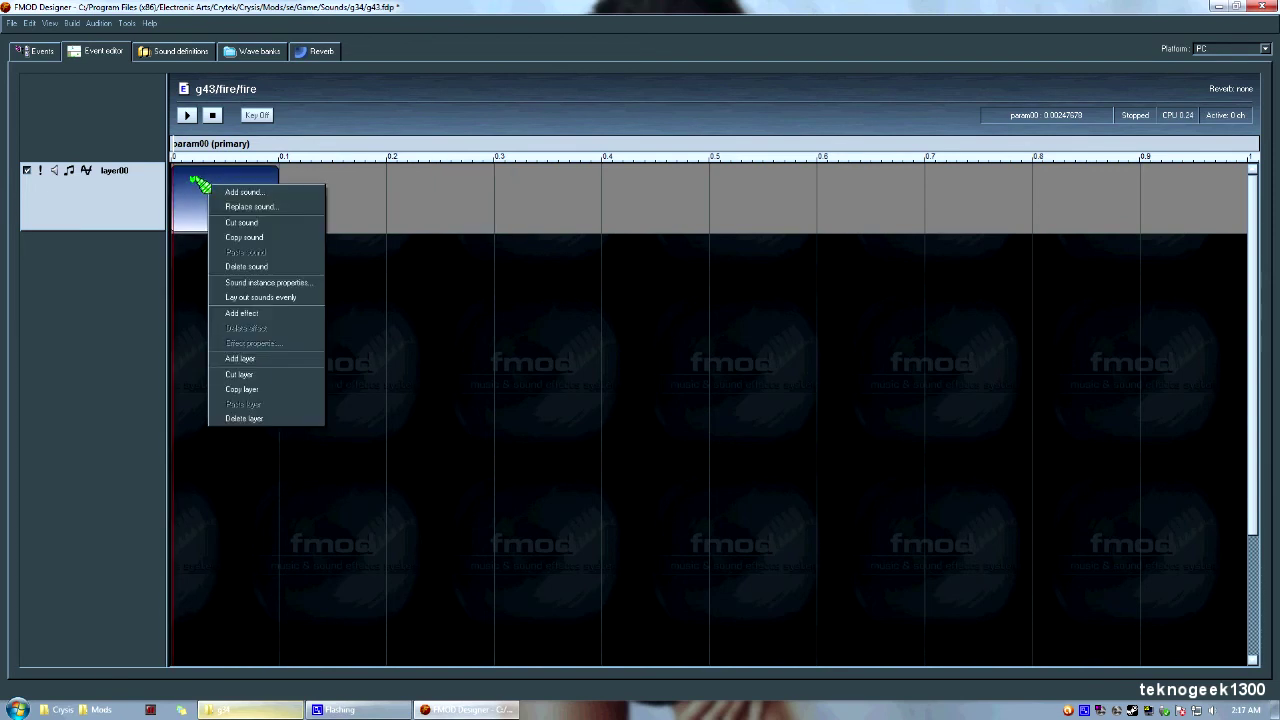
pyautogui.click(198, 206)
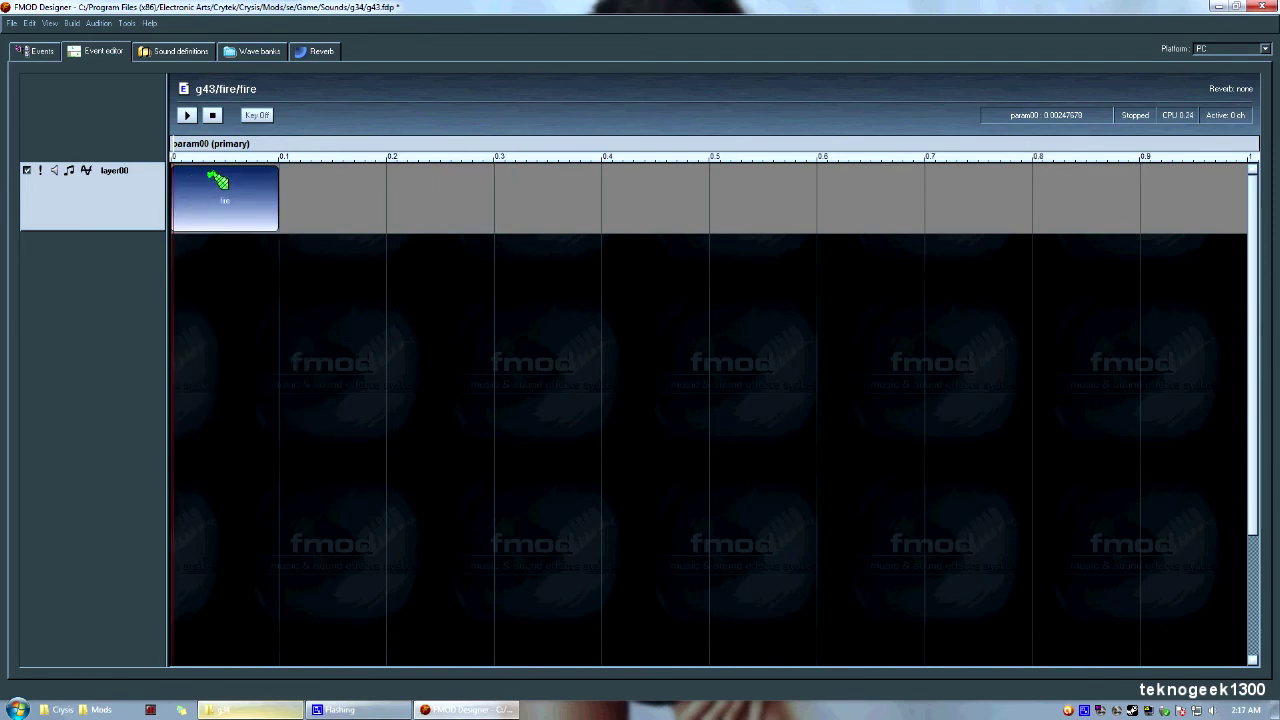
pyautogui.rightClick(218, 180)
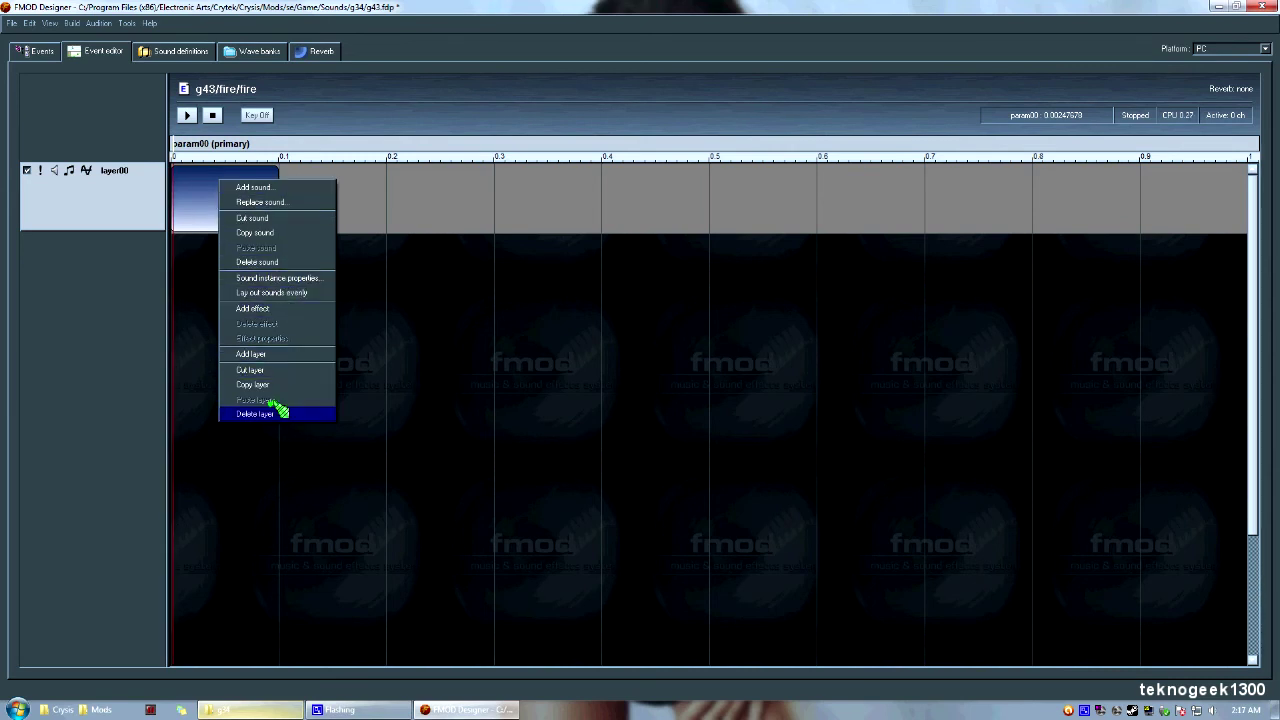
pyautogui.rightClick(205, 189)
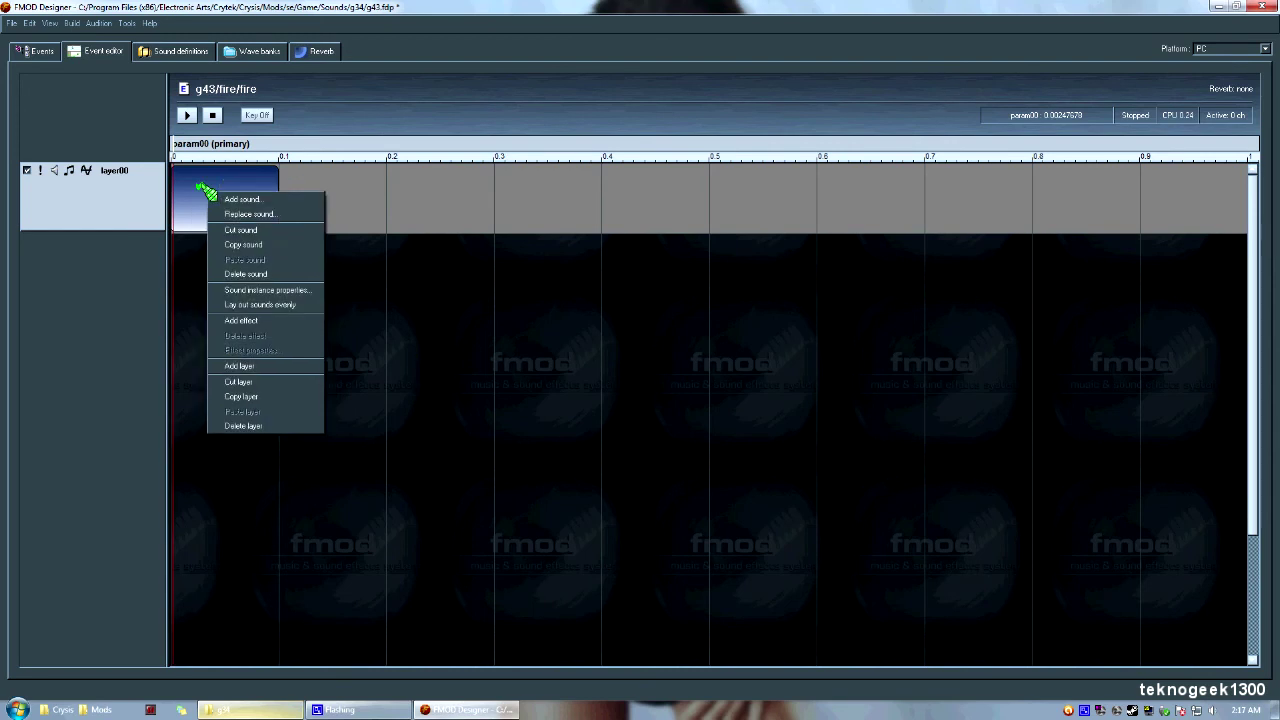
# - Set the fire sound instance's Loop mode to Oneshot
pyautogui.click(264, 290)
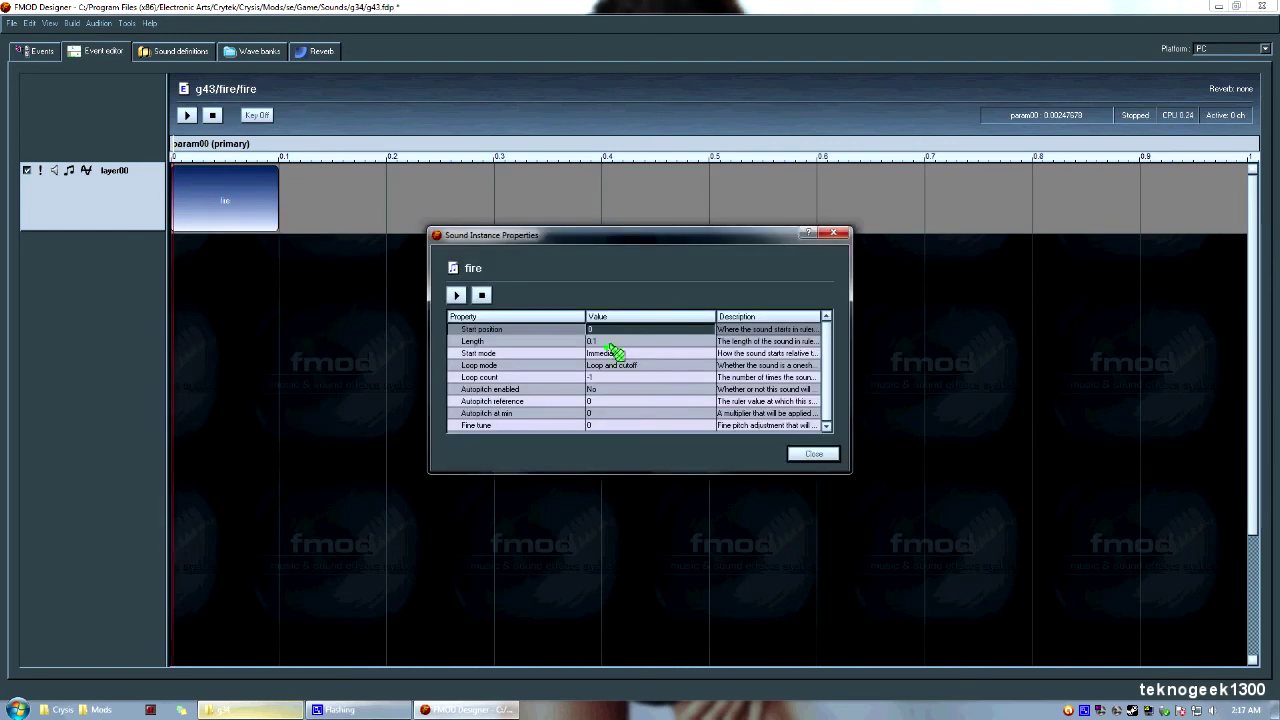
pyautogui.click(710, 353)
pyautogui.click(709, 364)
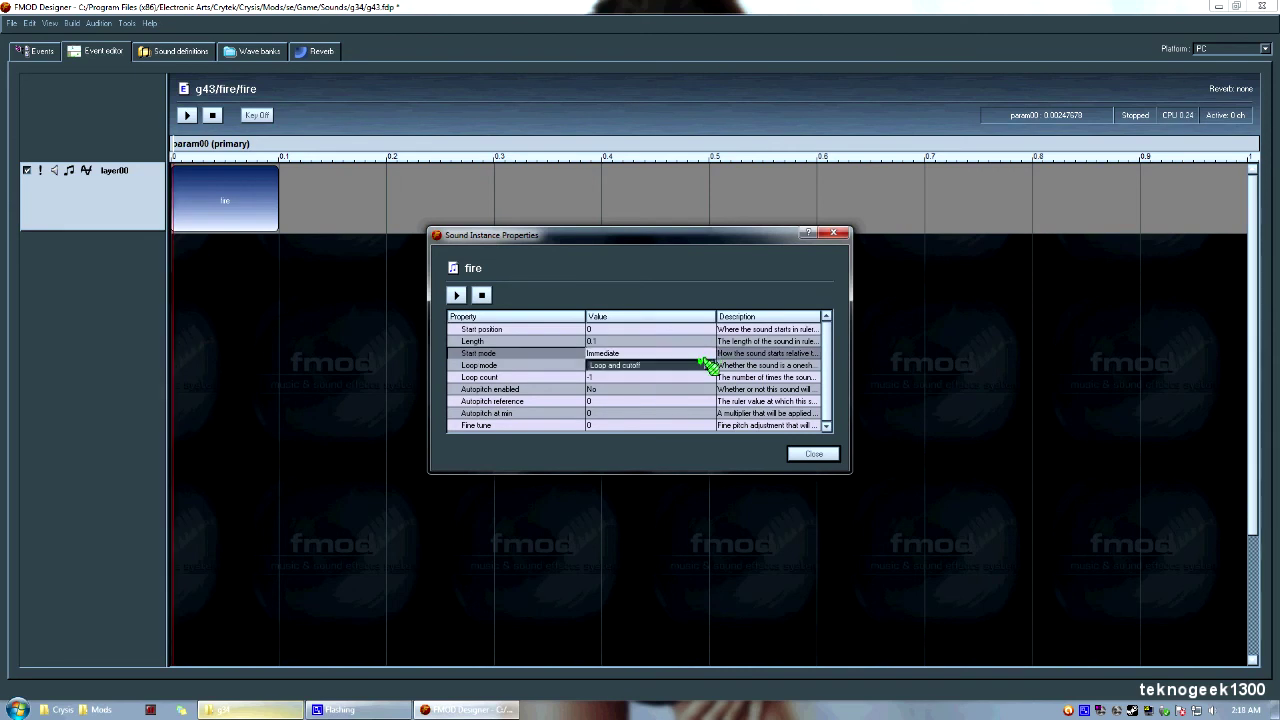
pyautogui.click(709, 365)
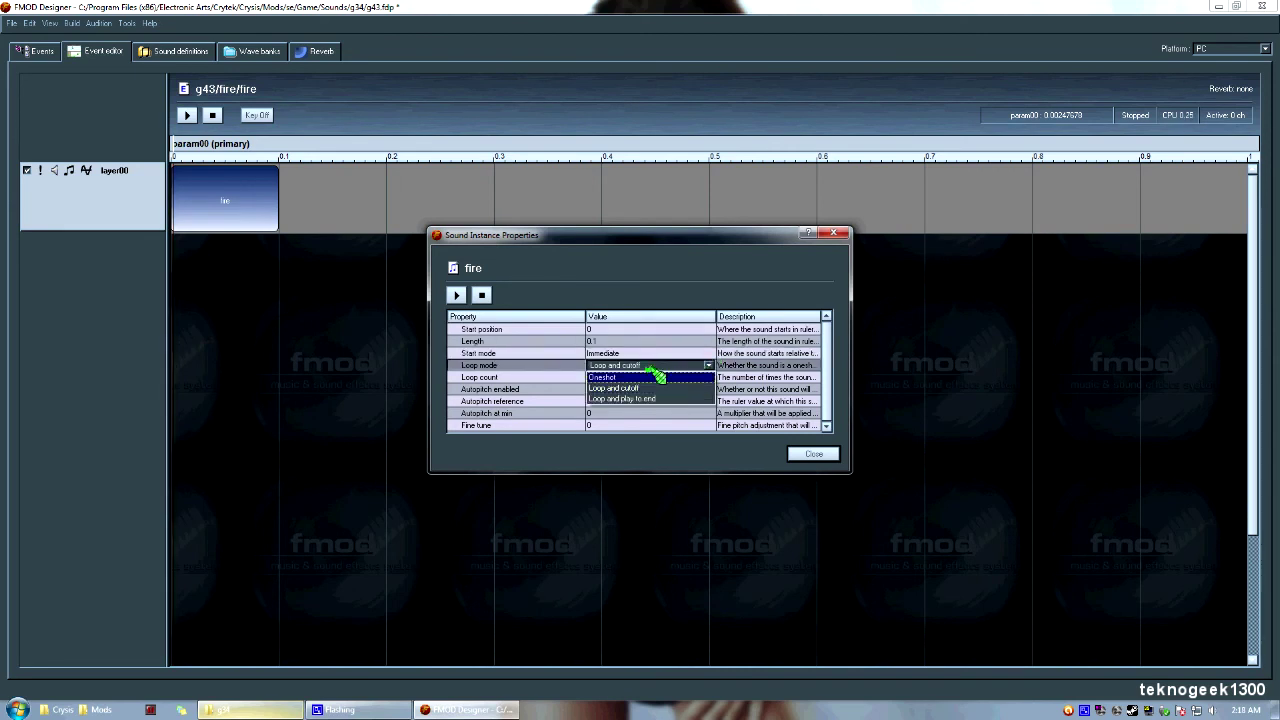
pyautogui.click(602, 377)
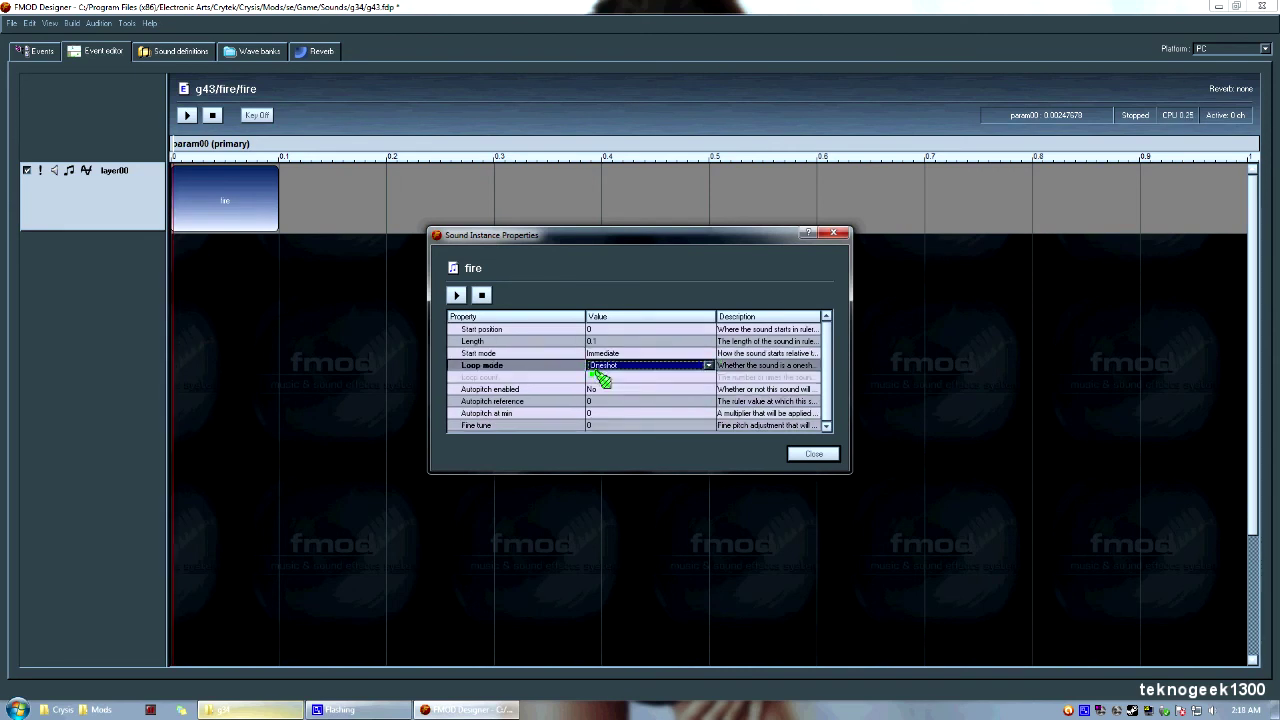
pyautogui.click(814, 453)
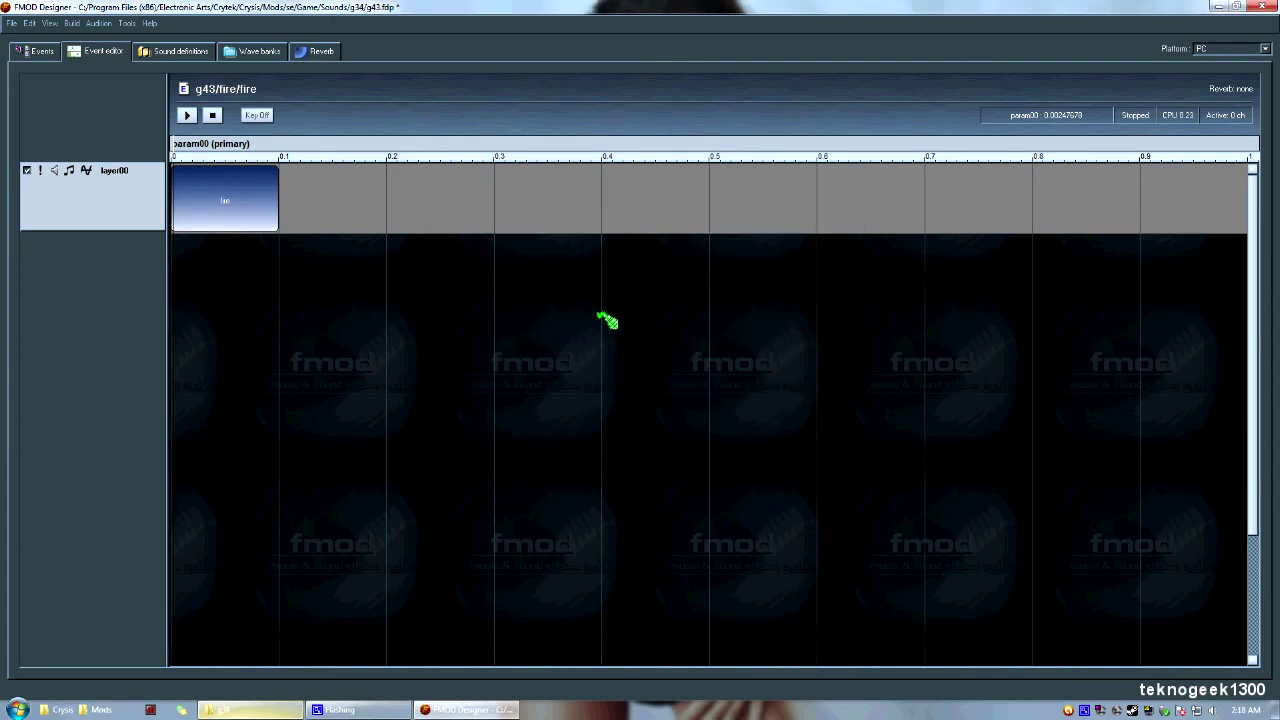
# - Preview the fire event twice and return to the event hierarchy
pyautogui.click(187, 115)
pyautogui.click(188, 115)
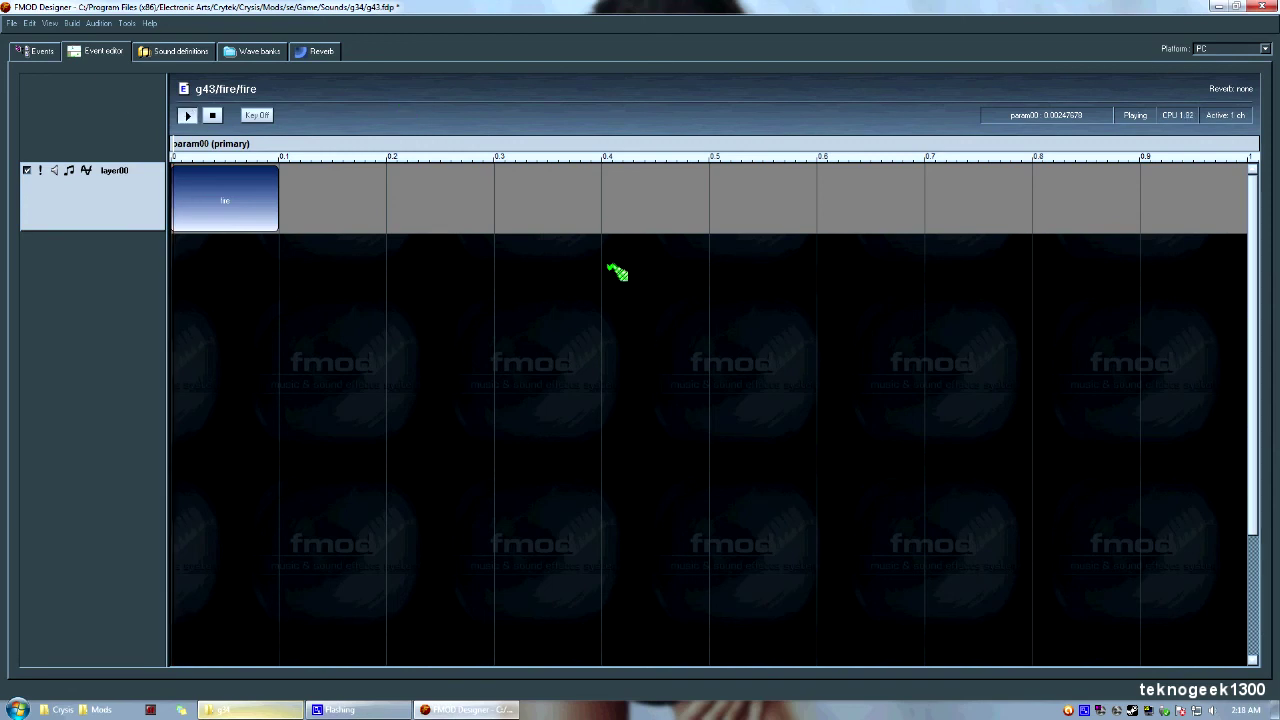
pyautogui.click(44, 50)
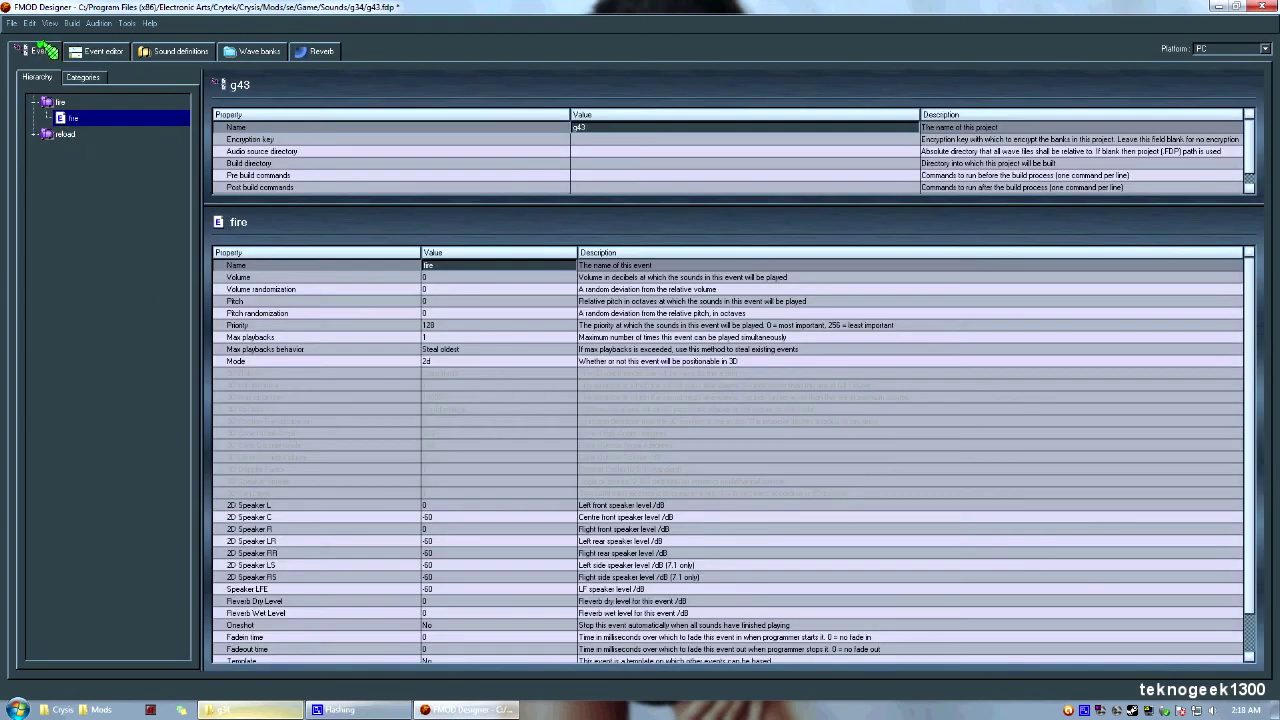
# - Open the reload event and add the reload sound definition to its layer
pyautogui.click(33, 133)
pyautogui.doubleClick(78, 150)
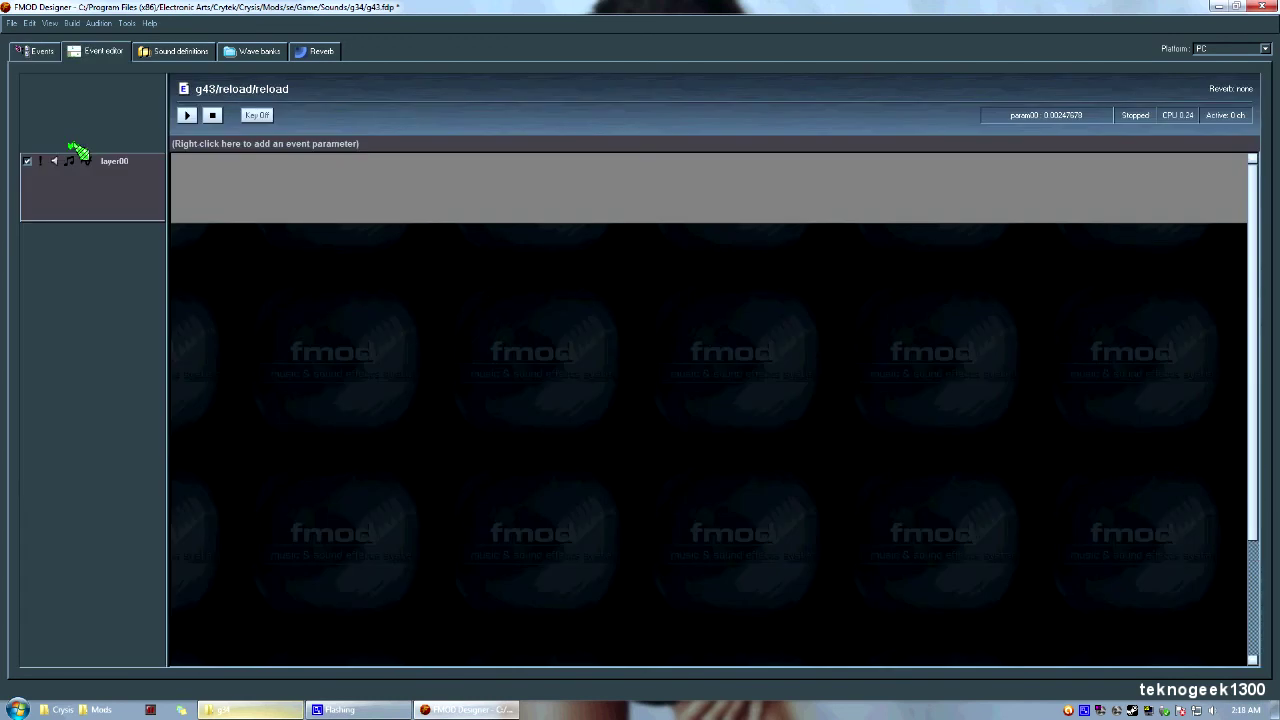
pyautogui.rightClick(223, 188)
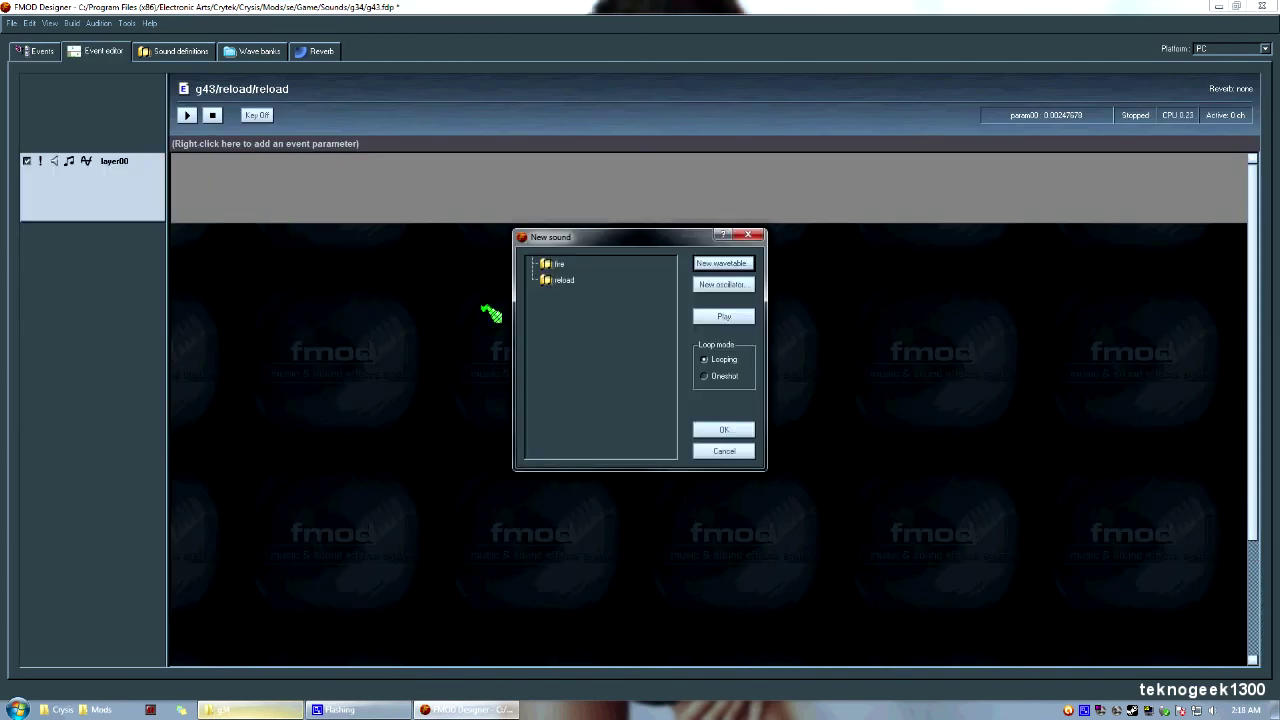
pyautogui.click(662, 284)
pyautogui.click(726, 430)
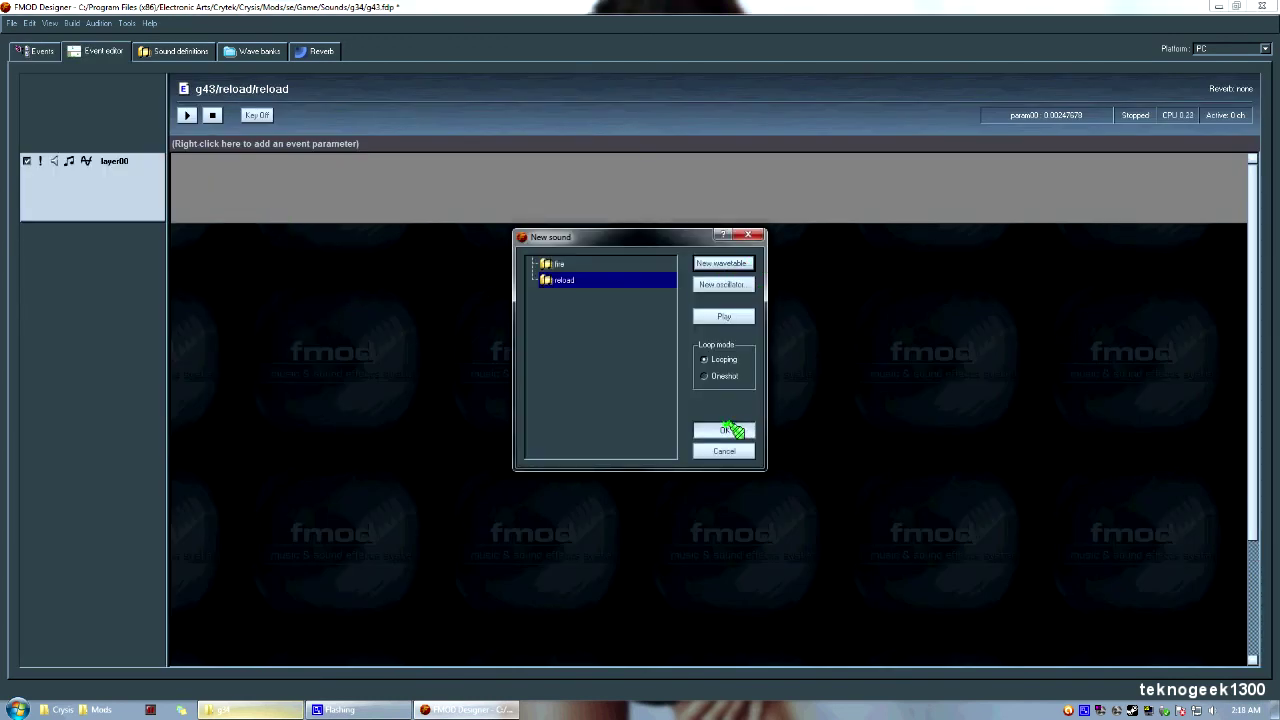
pyautogui.click(575, 186)
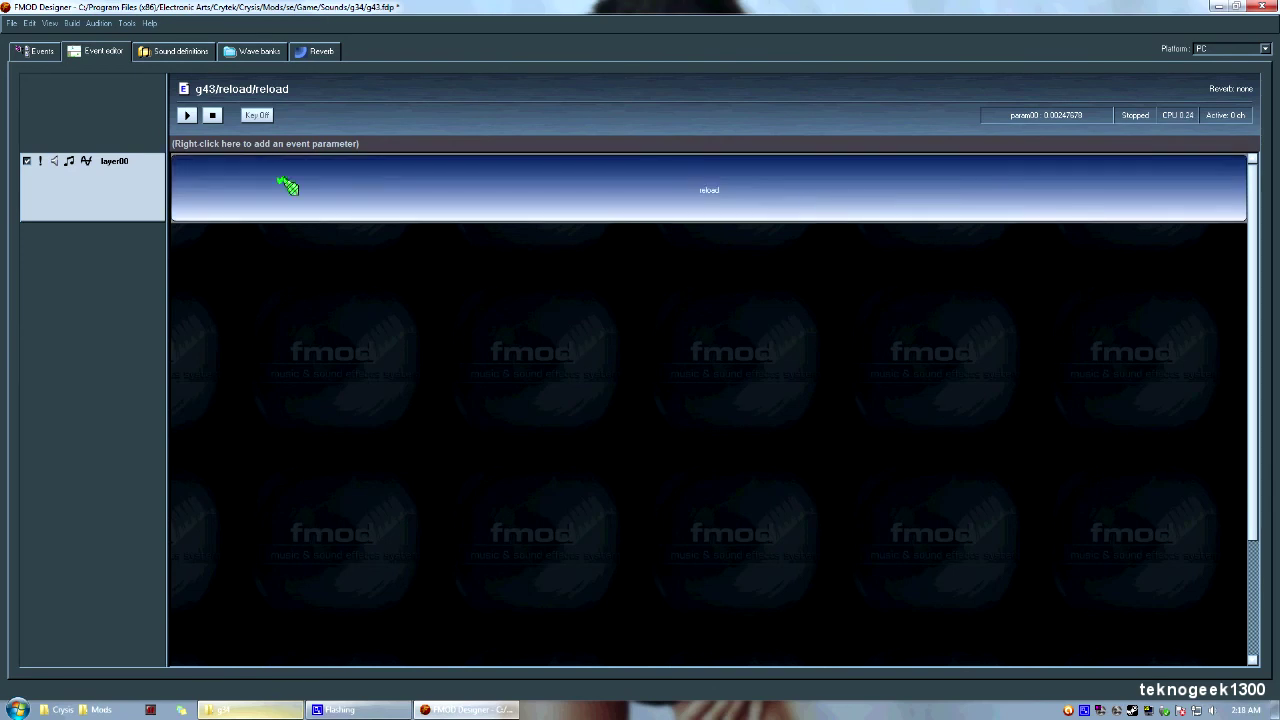
# - Set the reload sound instance's Loop mode to Oneshot
pyautogui.rightClick(321, 187)
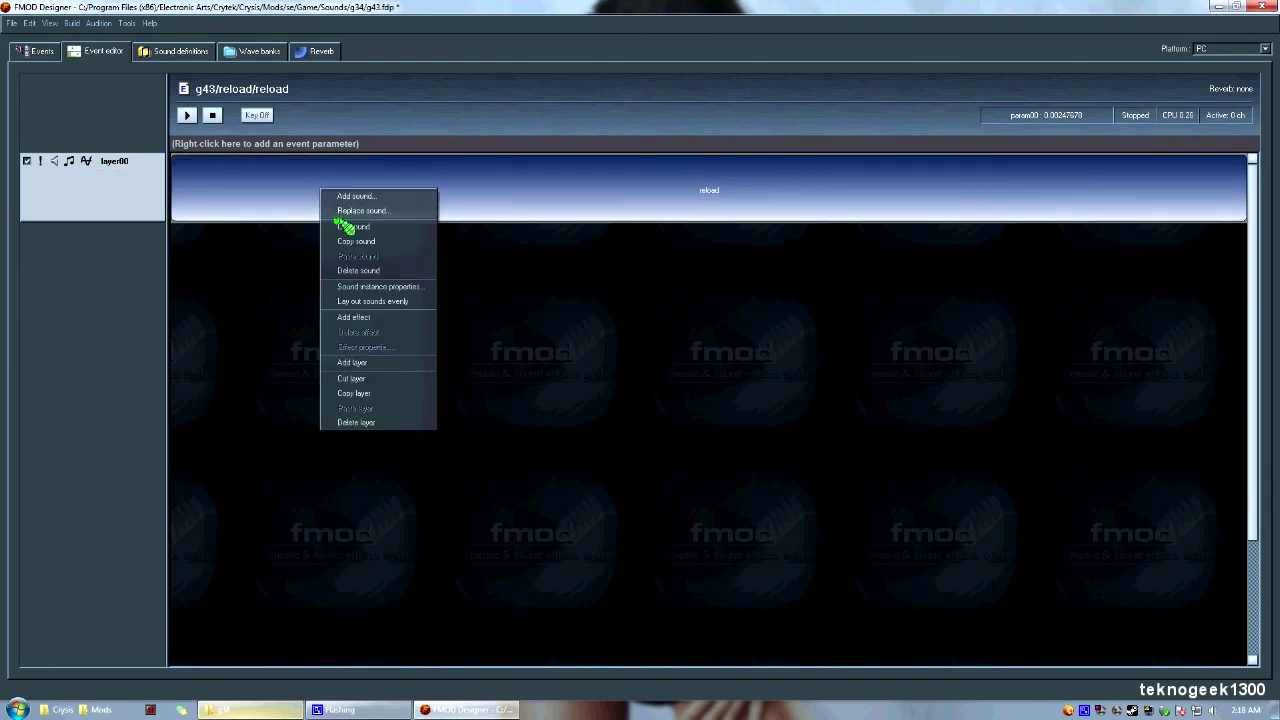
pyautogui.click(405, 287)
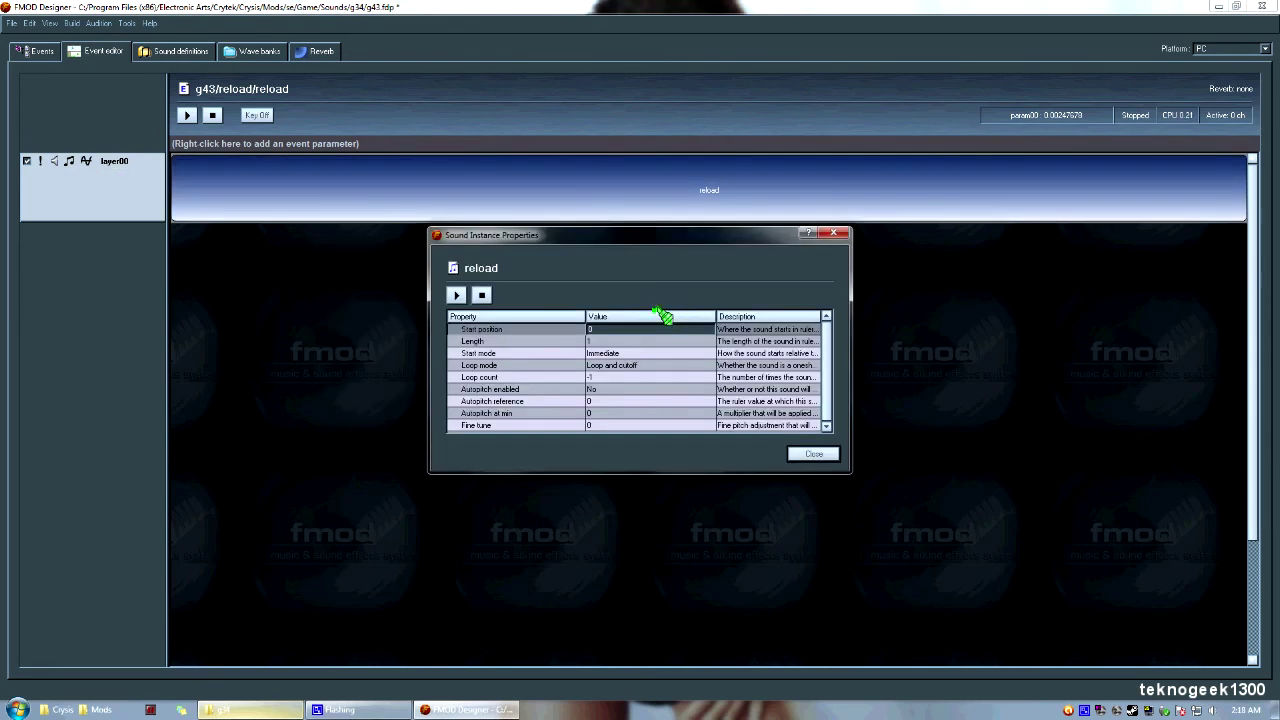
pyautogui.click(700, 366)
pyautogui.click(695, 367)
pyautogui.click(690, 388)
pyautogui.click(812, 453)
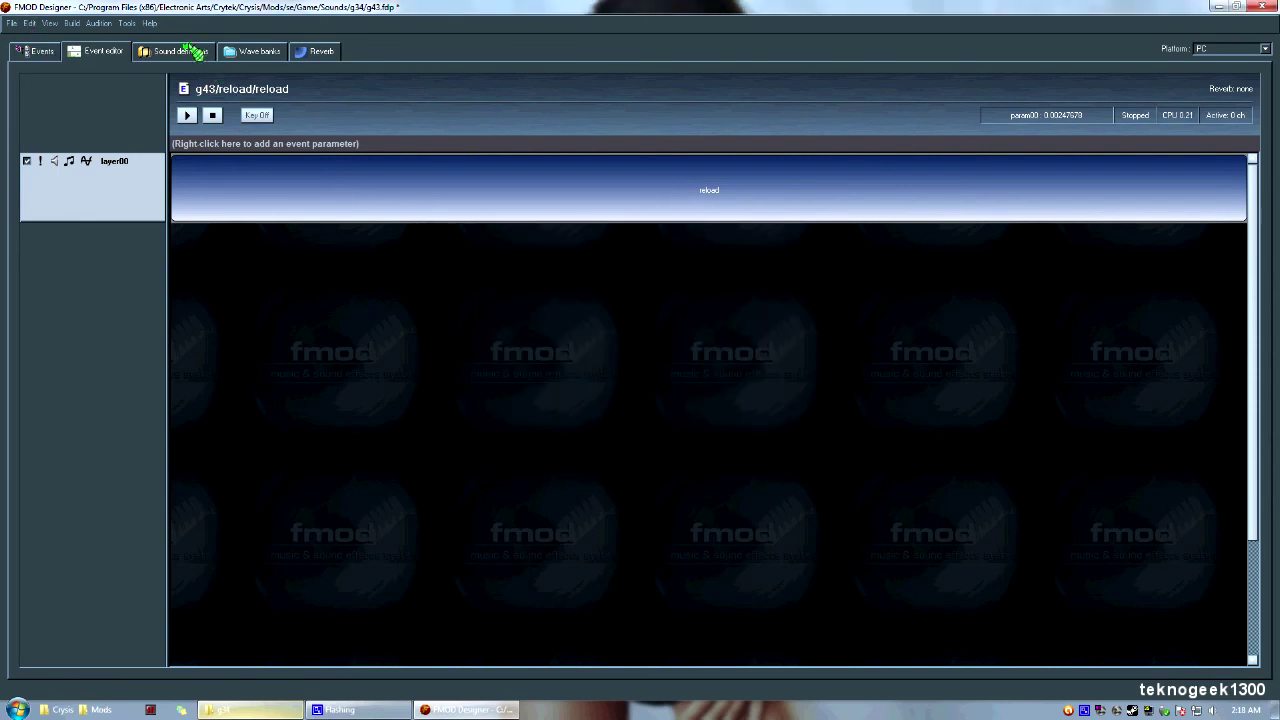
pyautogui.click(252, 50)
# - Review the wave banks and the fire and reload sound definitions, then select the fire event
pyautogui.click(180, 51)
pyautogui.click(250, 50)
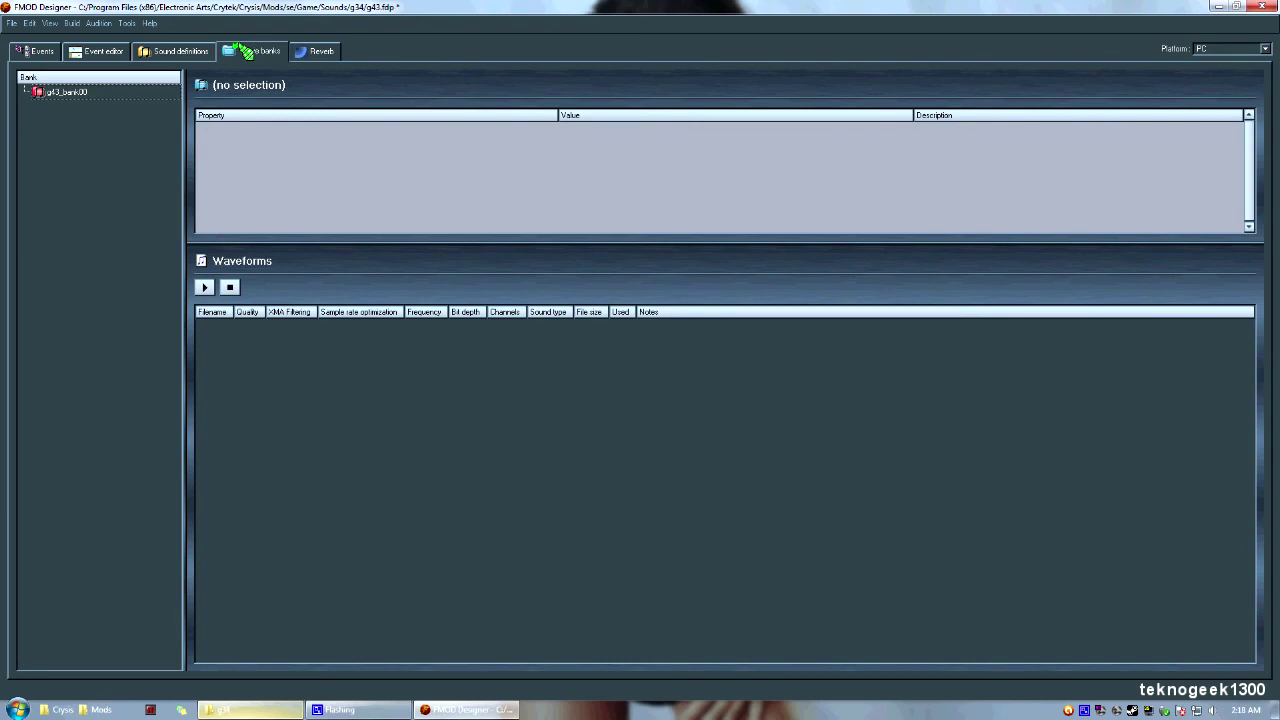
pyautogui.click(170, 50)
pyautogui.click(68, 126)
pyautogui.click(84, 96)
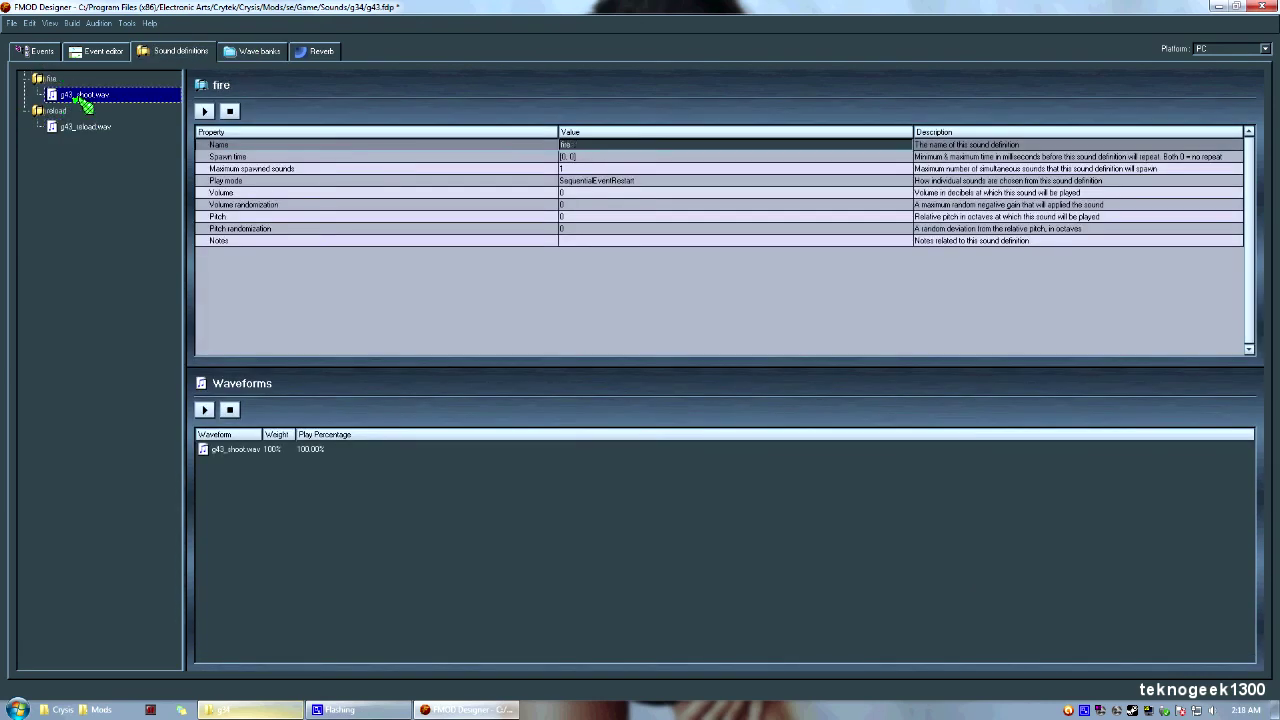
pyautogui.click(92, 55)
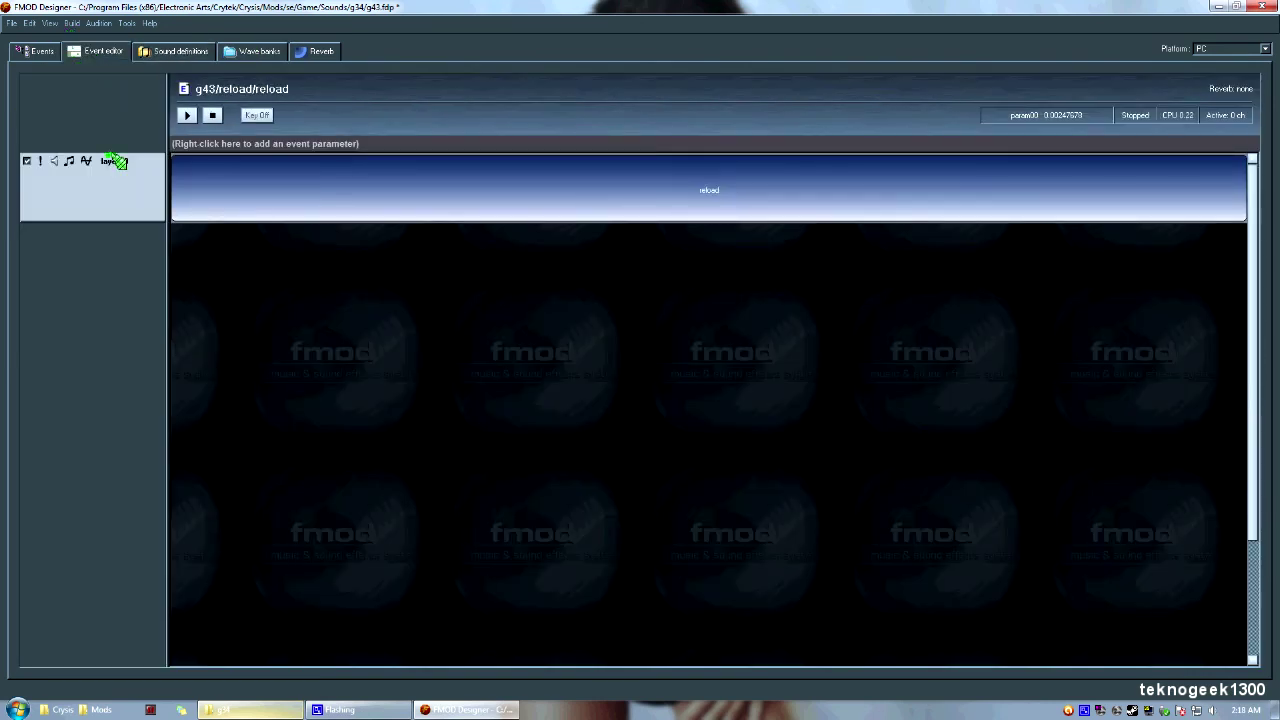
pyautogui.click(30, 50)
pyautogui.click(66, 117)
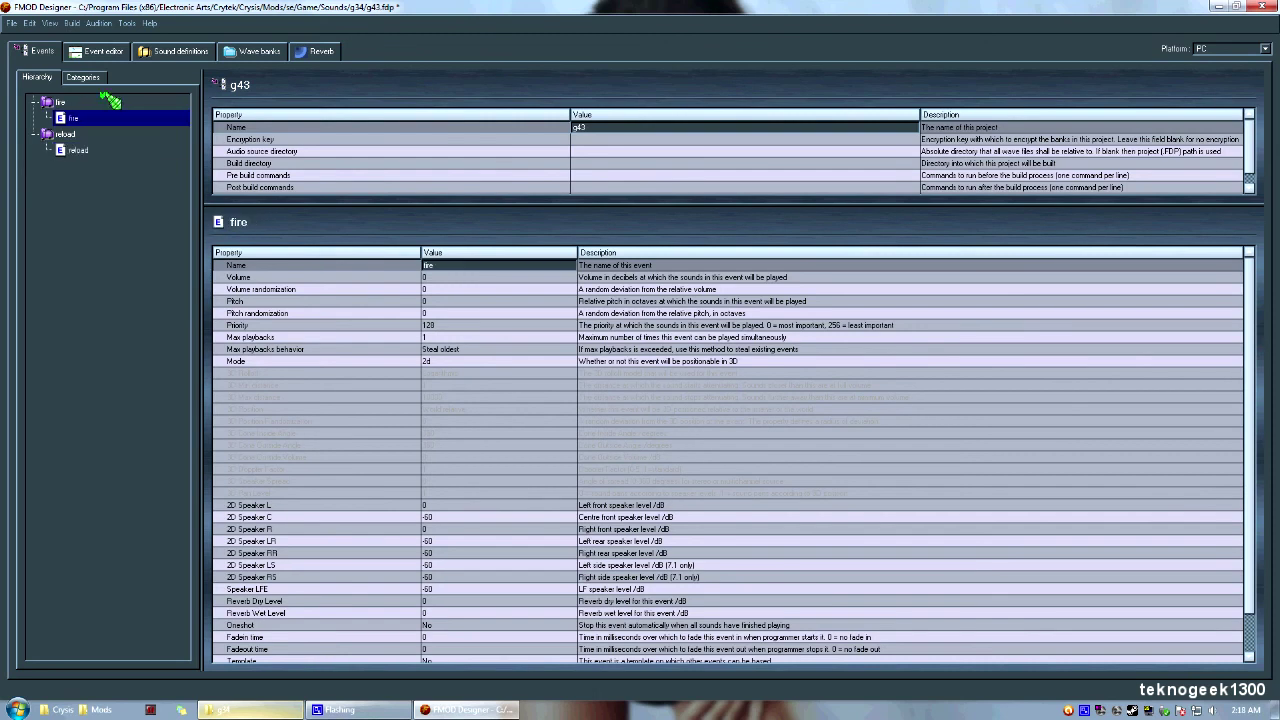
# - Save the g43 project and confirm g43.fdp appears in the g34 folder
pyautogui.click(14, 22)
pyautogui.click(32, 97)
pyautogui.click(371, 705)
pyautogui.click(430, 212)
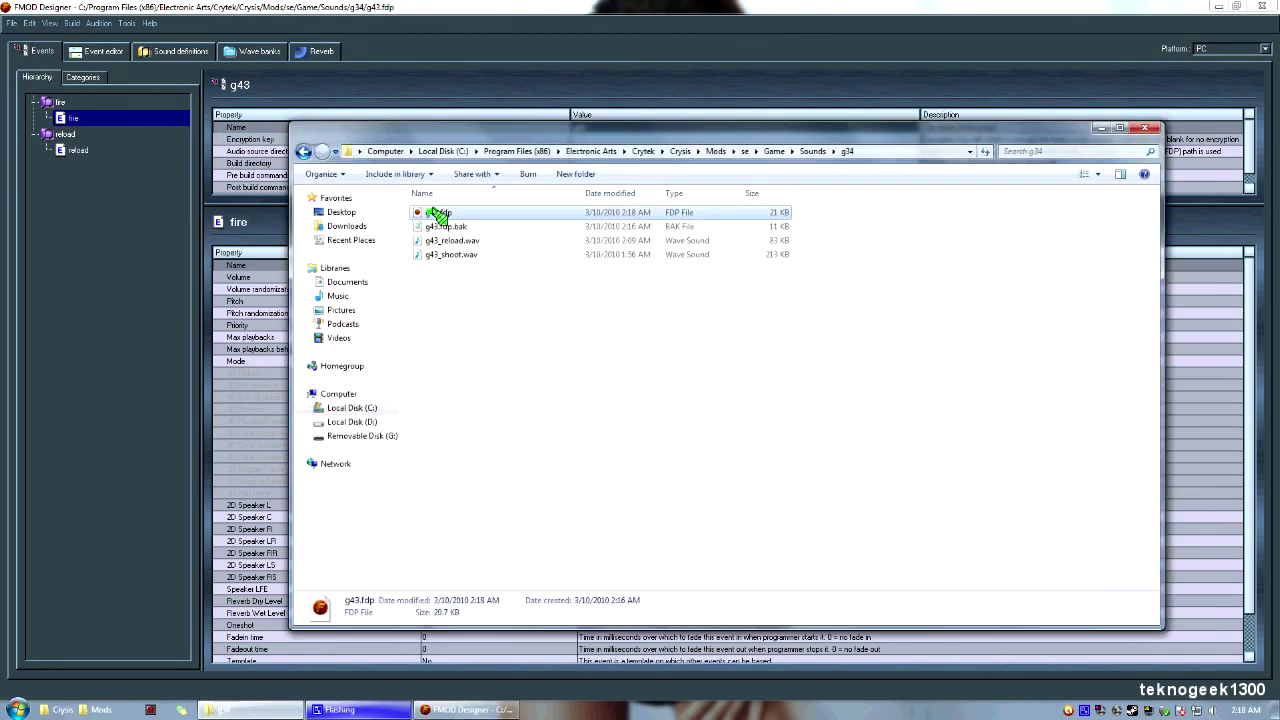
pyautogui.click(50, 20)
pyautogui.click(72, 22)
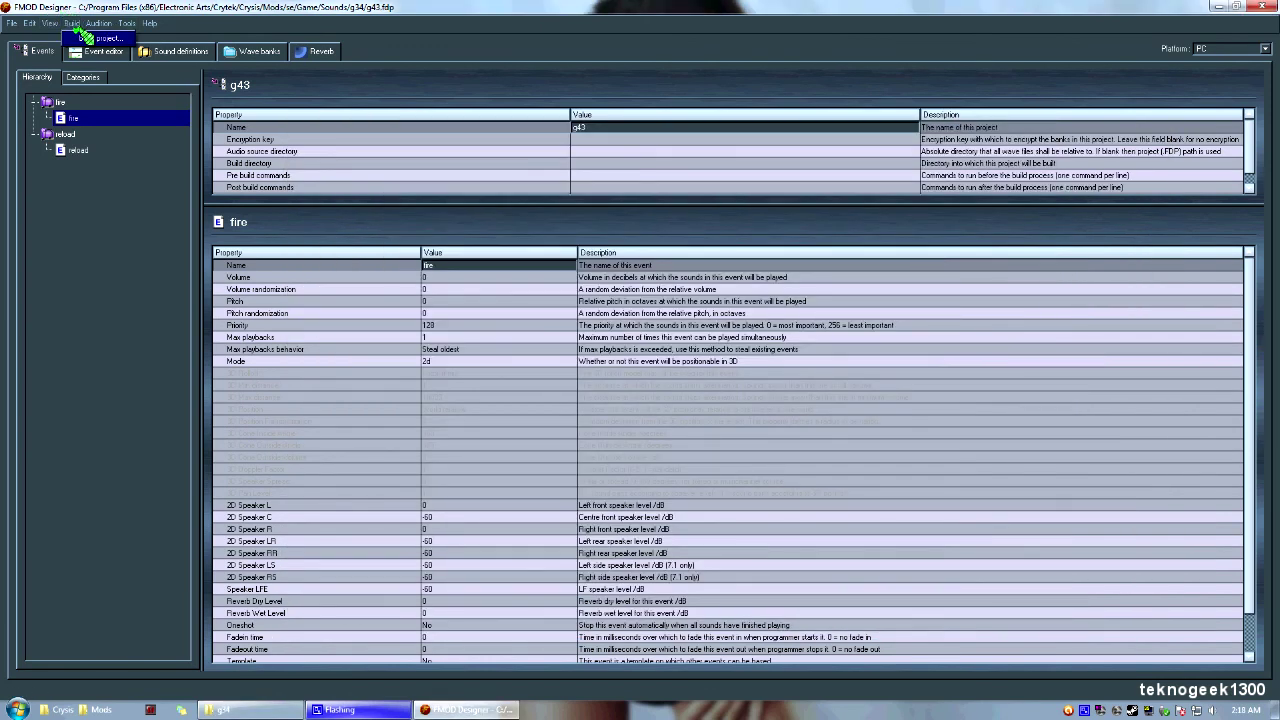
pyautogui.click(86, 37)
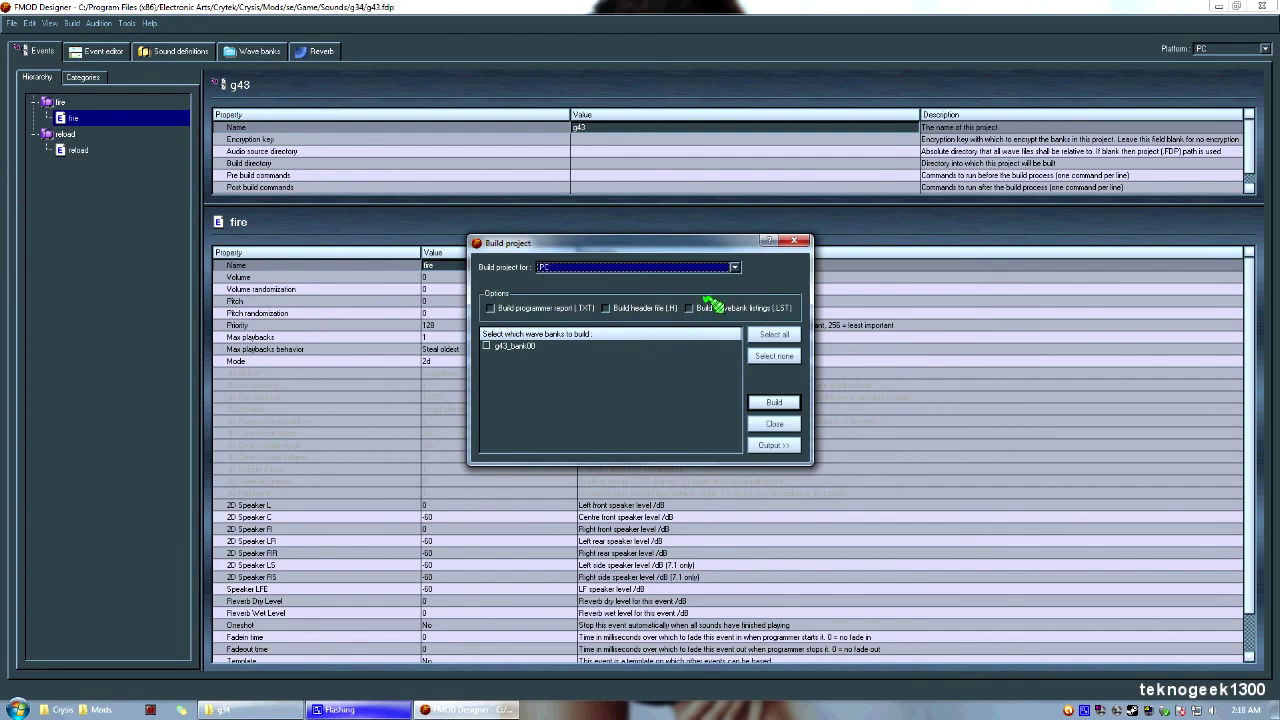
# - Build g43_bank00 for PC with the TXT report, .H header and .LST listings enabled
pyautogui.click(490, 308)
pyautogui.click(605, 308)
pyautogui.click(688, 308)
pyautogui.click(491, 345)
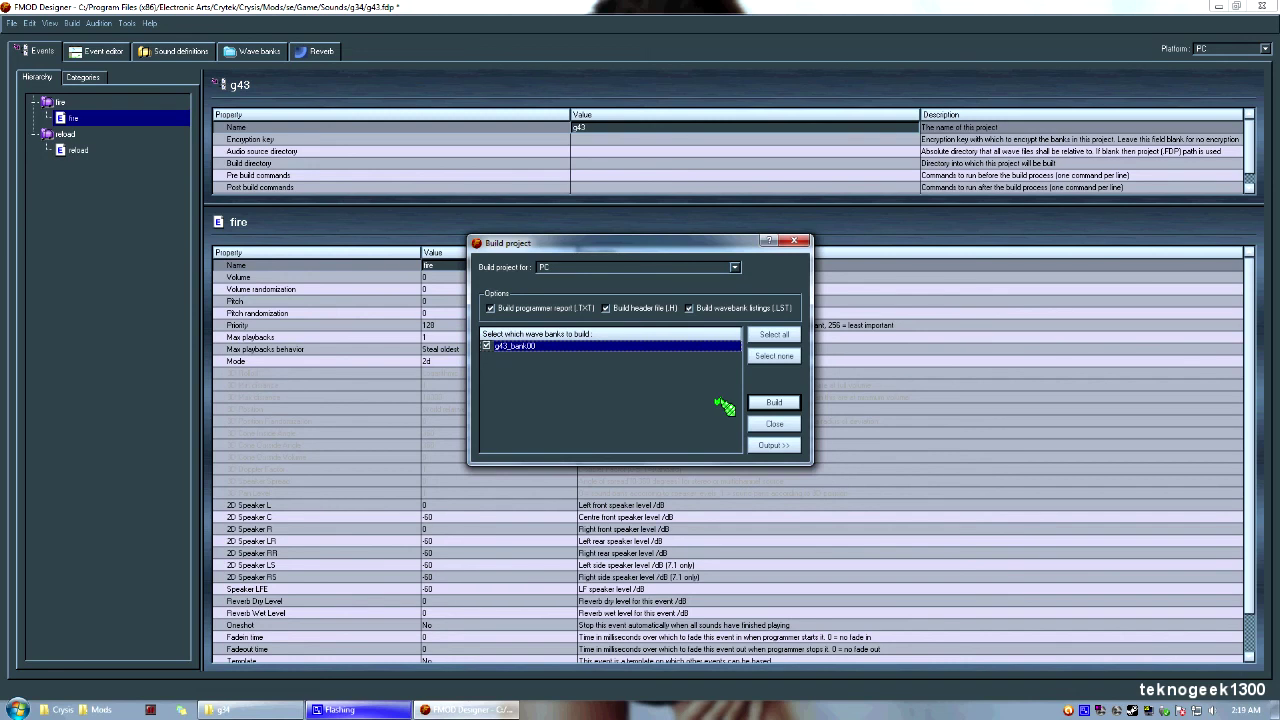
pyautogui.click(776, 401)
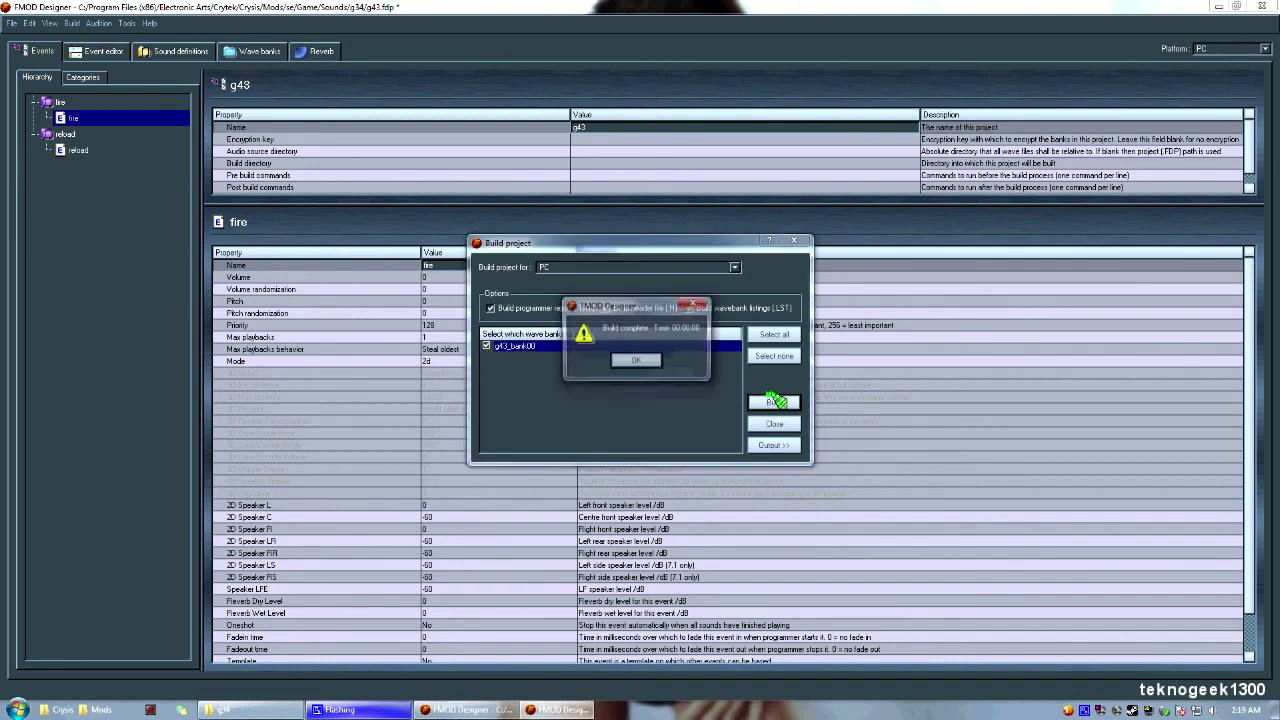
pyautogui.click(652, 368)
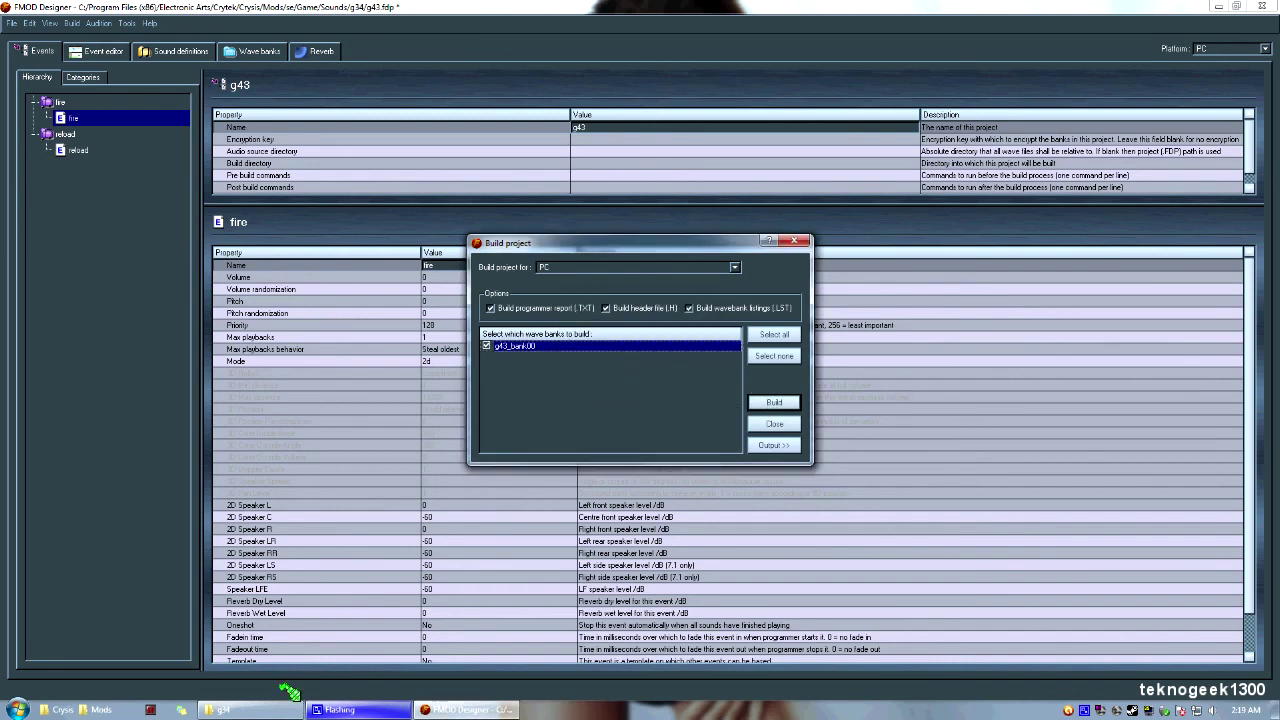
pyautogui.click(235, 709)
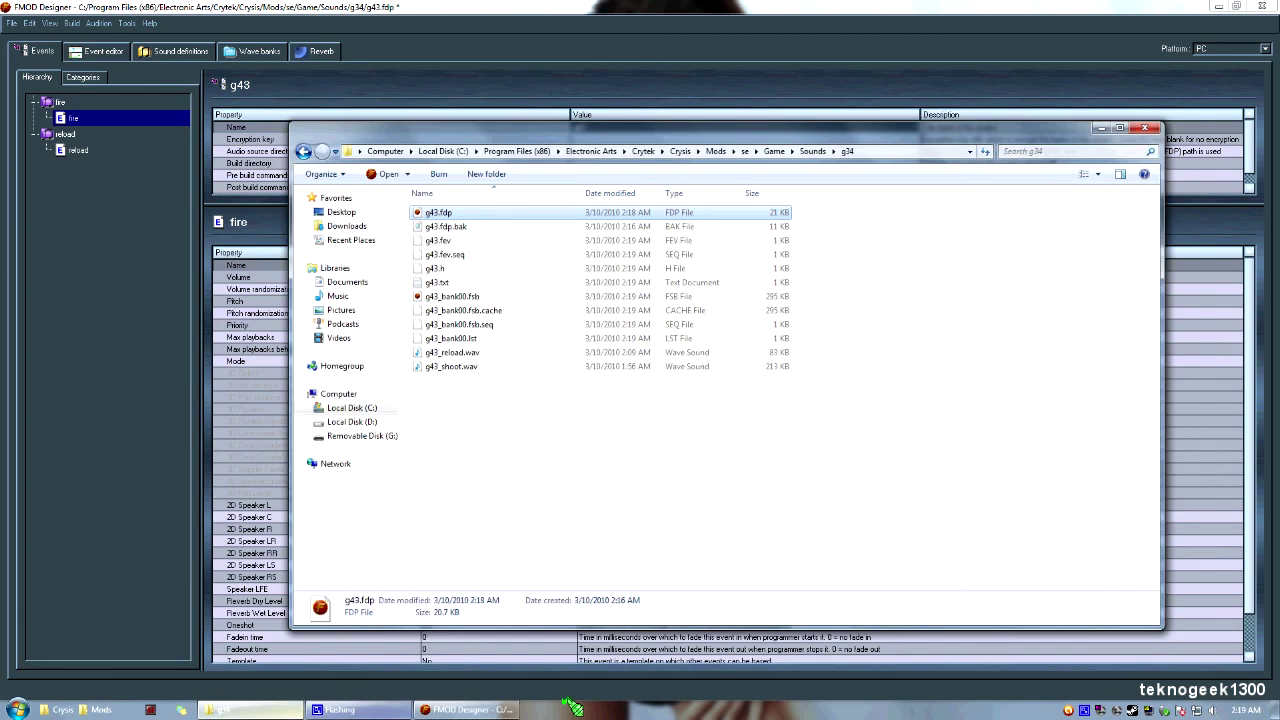
pyautogui.click(471, 324)
pyautogui.click(493, 312)
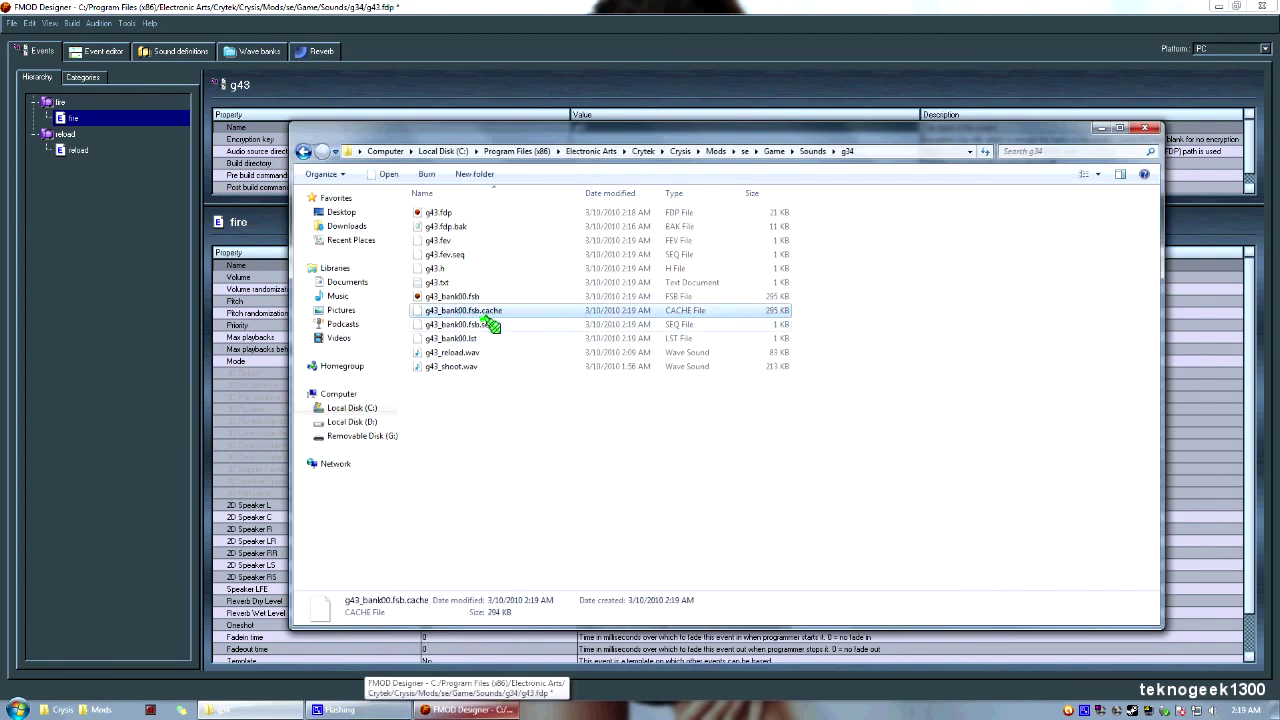
pyautogui.click(478, 338)
pyautogui.click(460, 254)
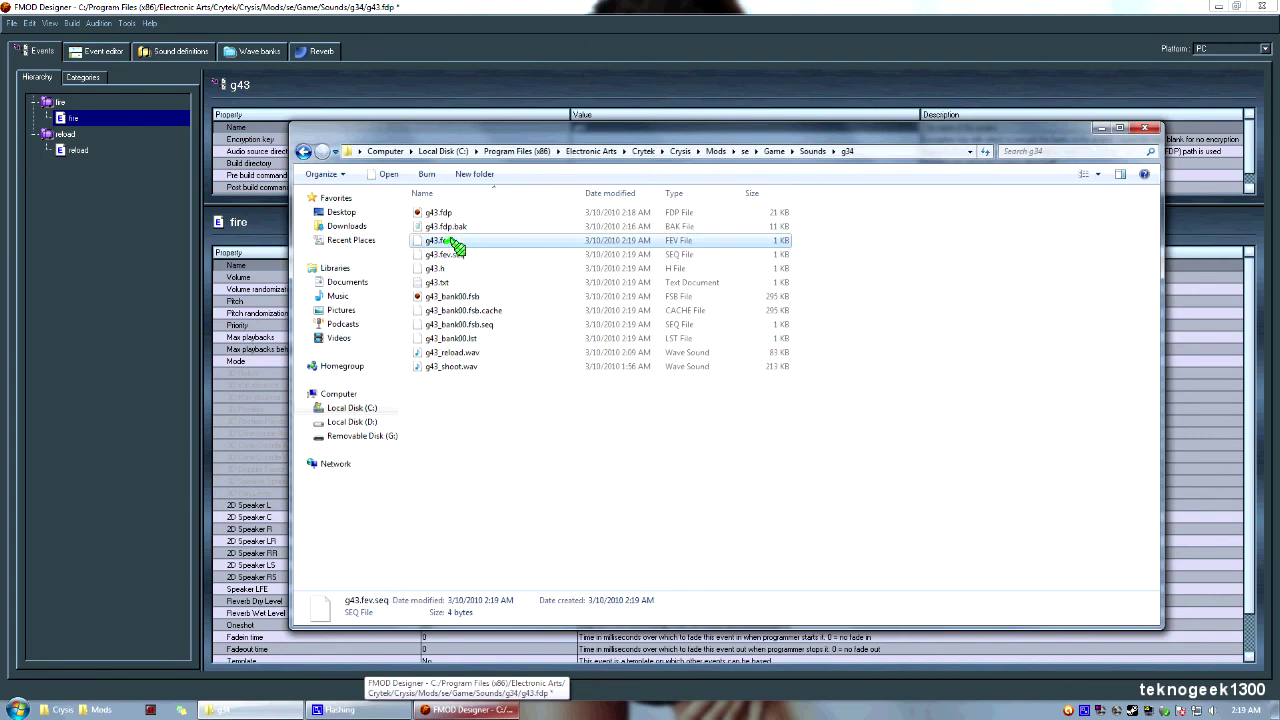
pyautogui.click(448, 240)
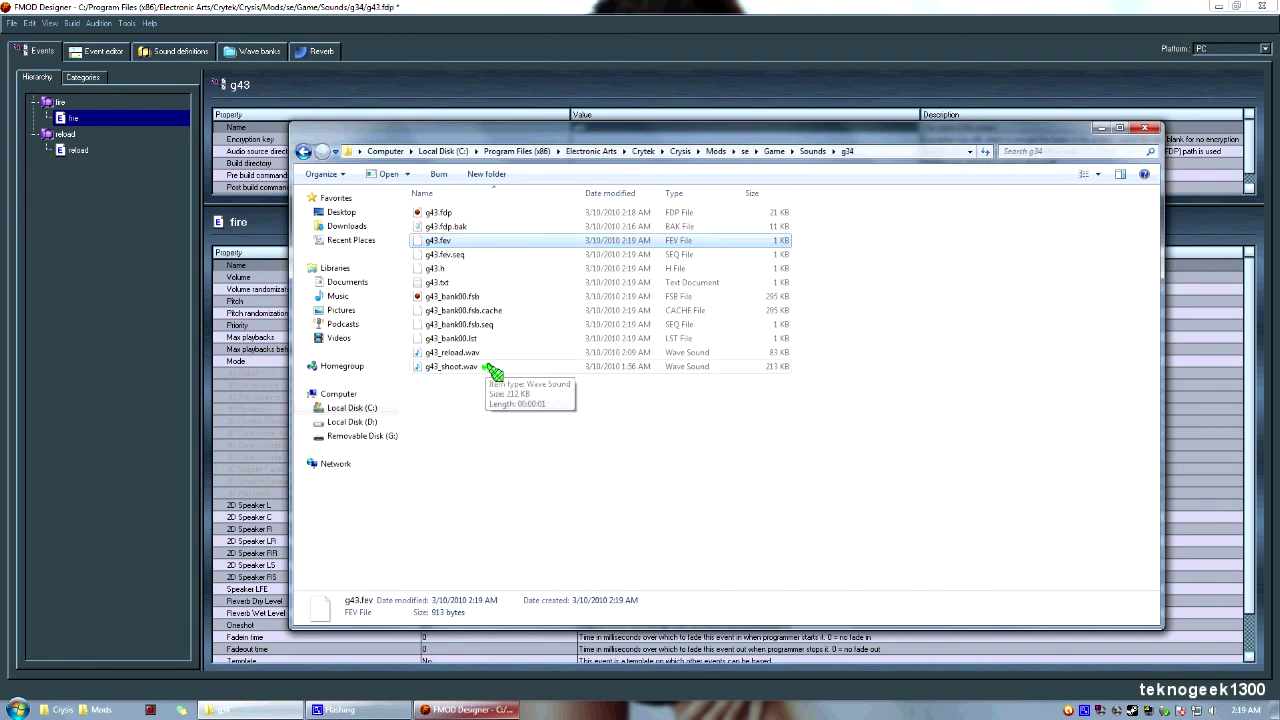
pyautogui.moveTo(519, 403); pyautogui.dragTo(450, 352)
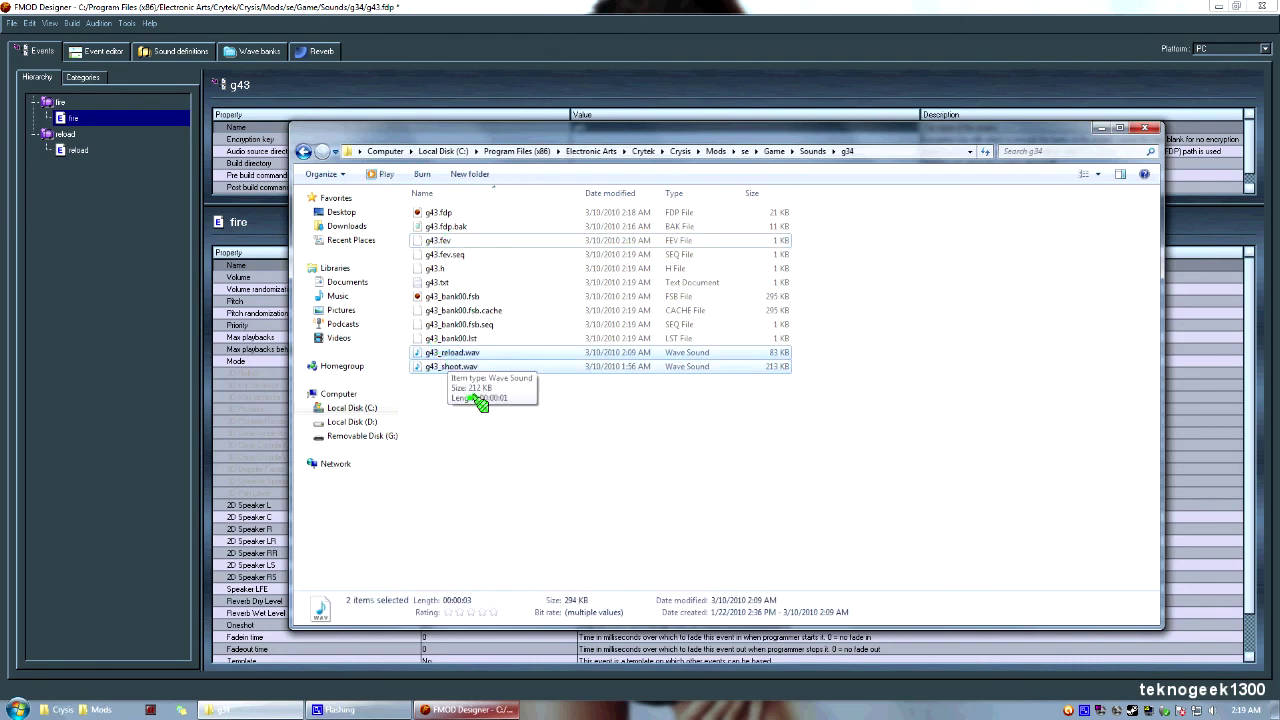
pyautogui.click(595, 440)
pyautogui.moveTo(602, 441); pyautogui.dragTo(435, 352)
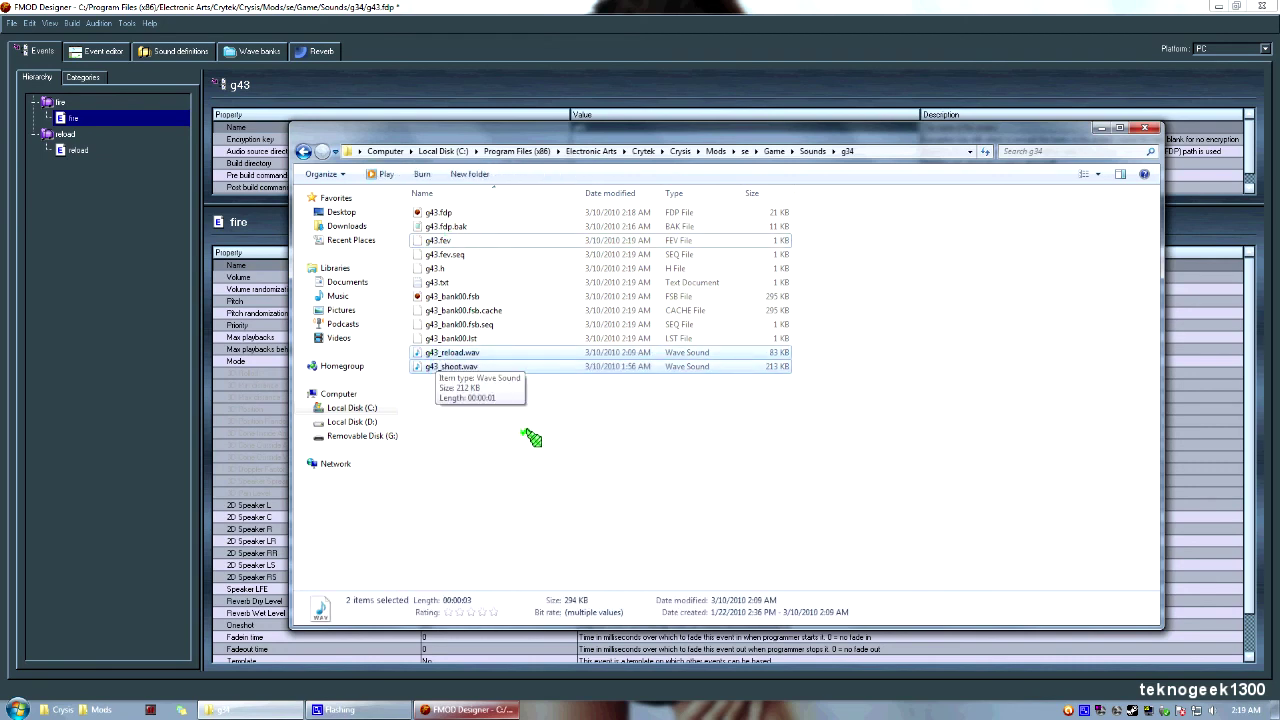
pyautogui.click(528, 434)
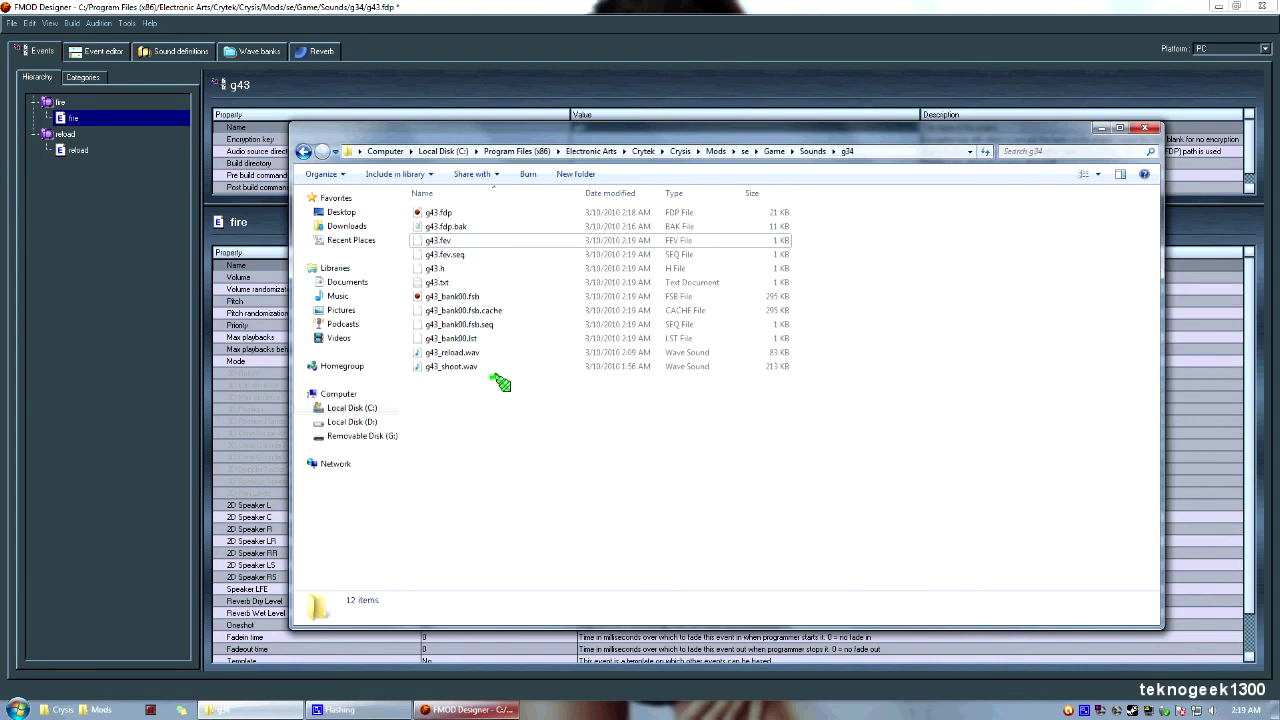
pyautogui.click(445, 242)
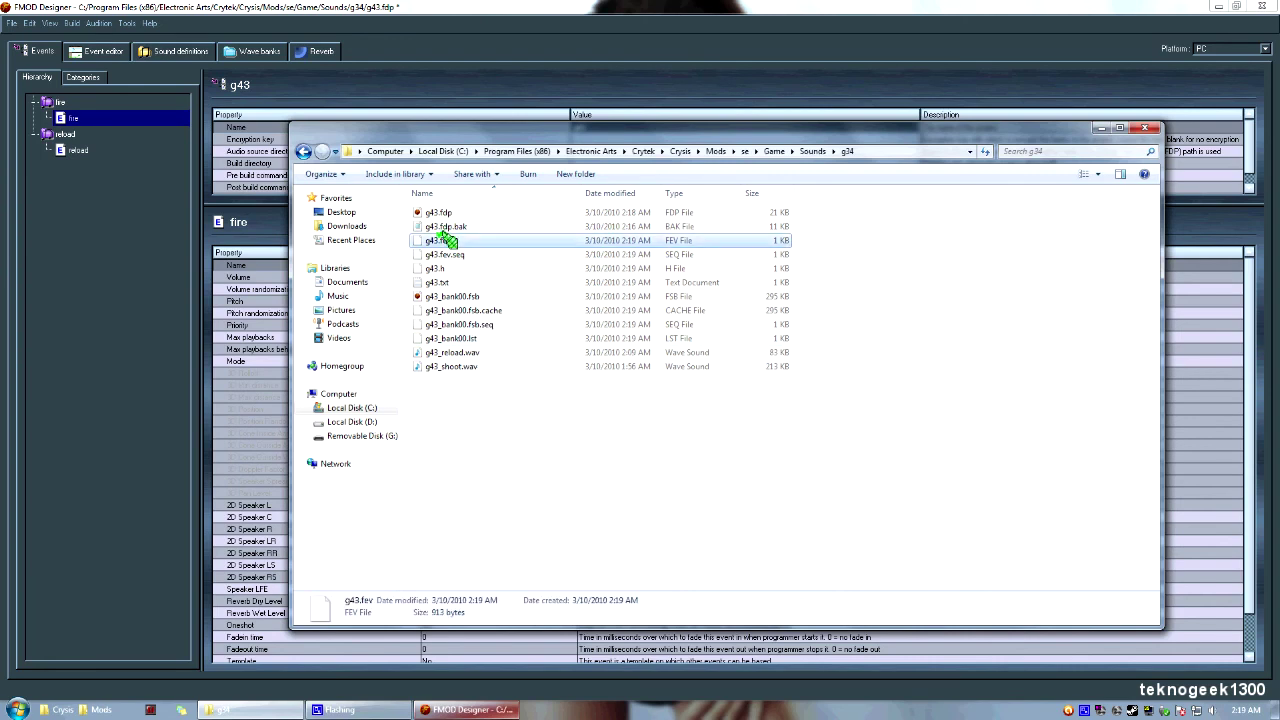
pyautogui.click(455, 354)
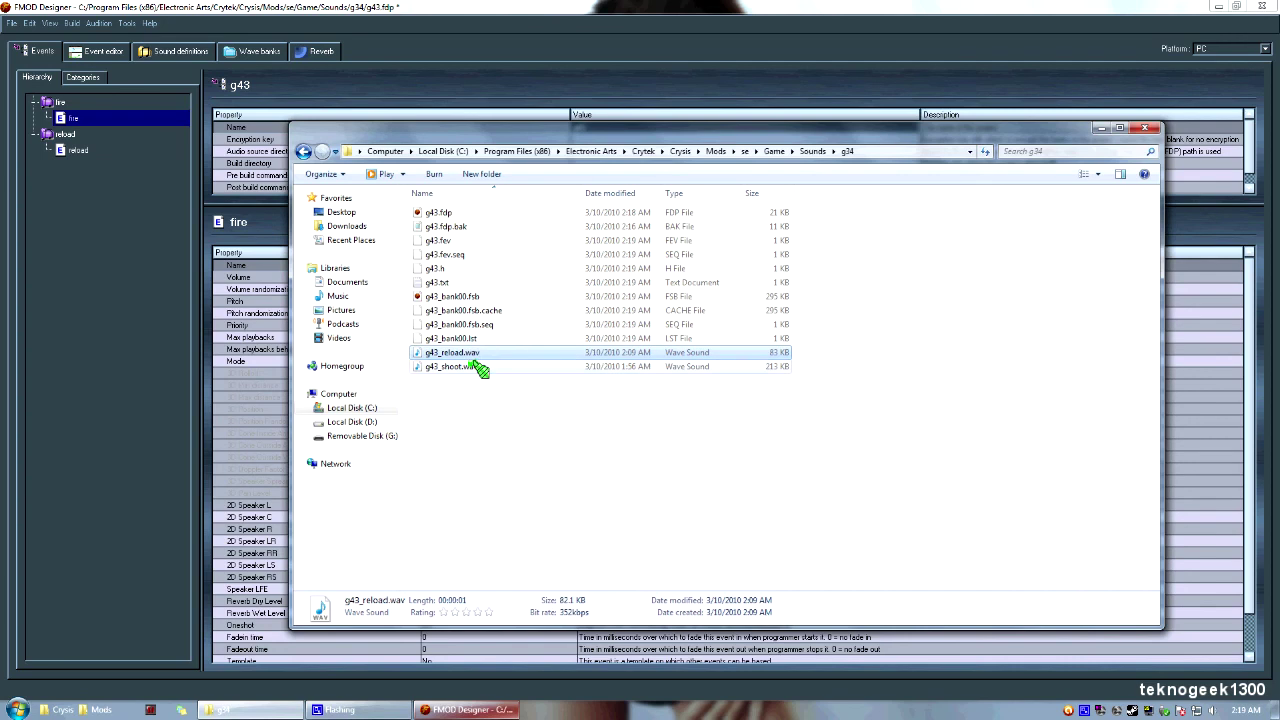
pyautogui.moveTo(540, 410); pyautogui.dragTo(163, 414)
# - Close the Build project window and quit FMOD Designer, saving changes to g43.fdp
pyautogui.click(157, 415)
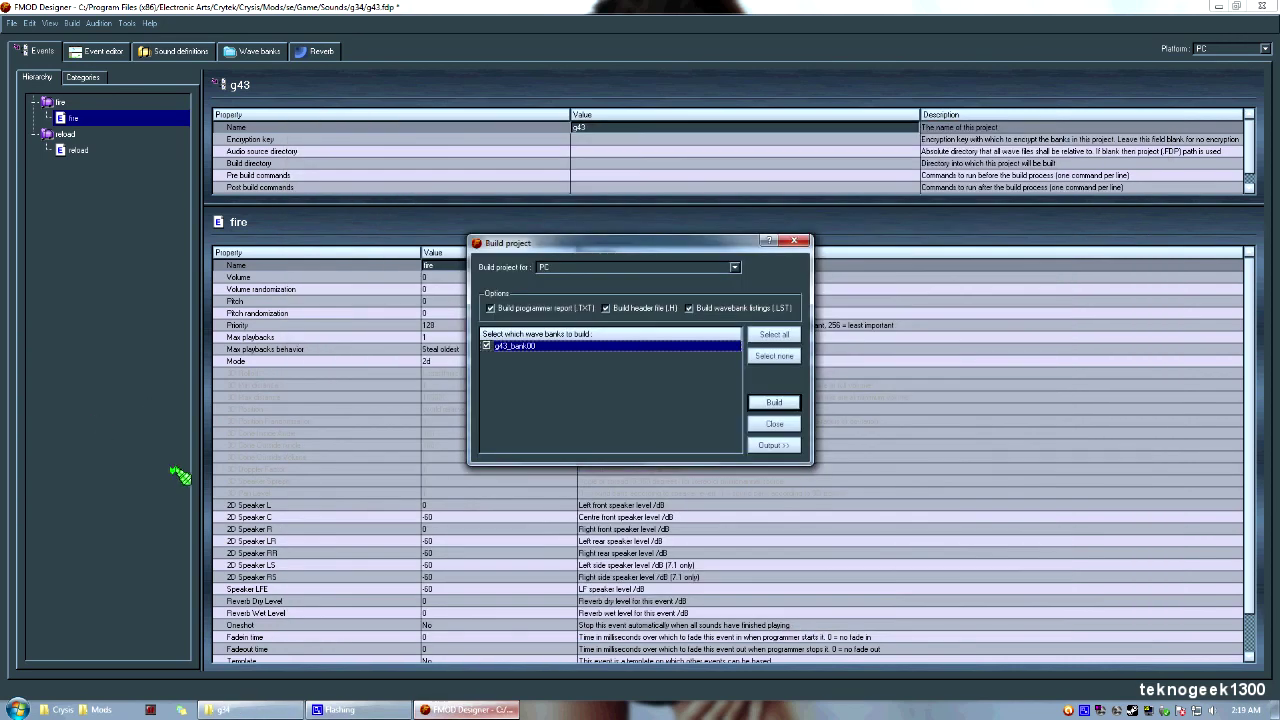
pyautogui.click(770, 425)
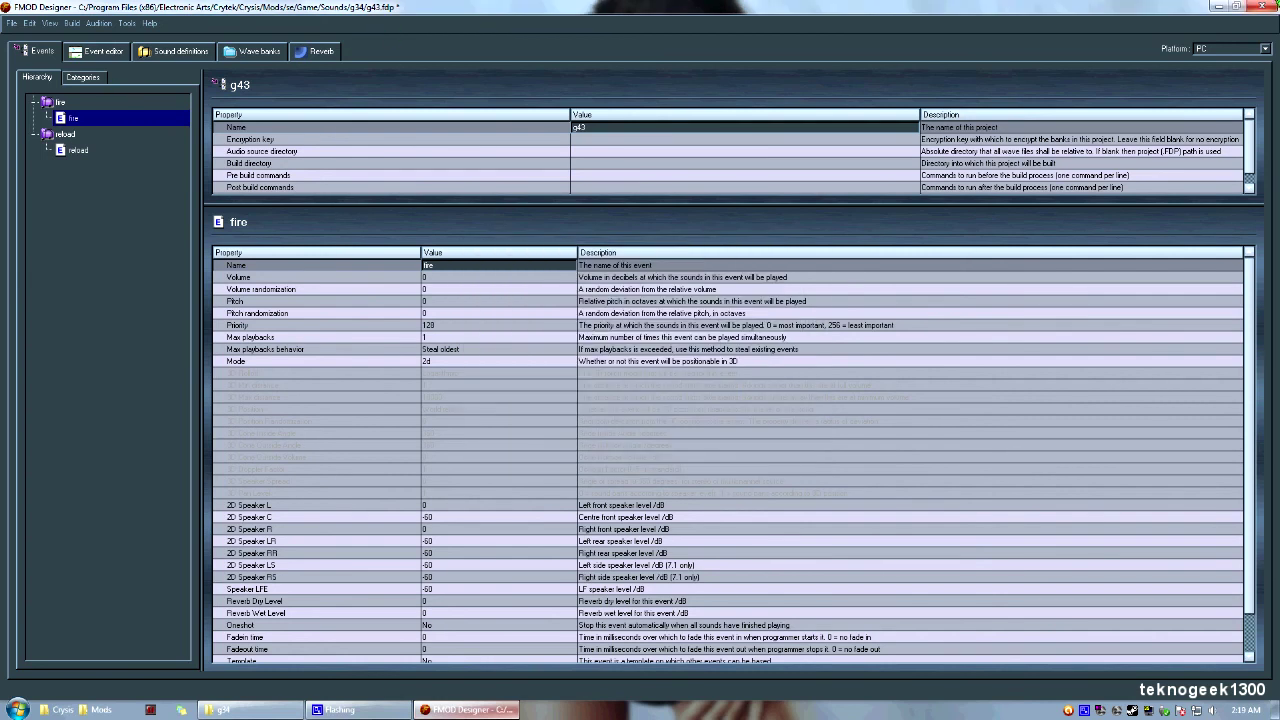
pyautogui.click(1264, 6)
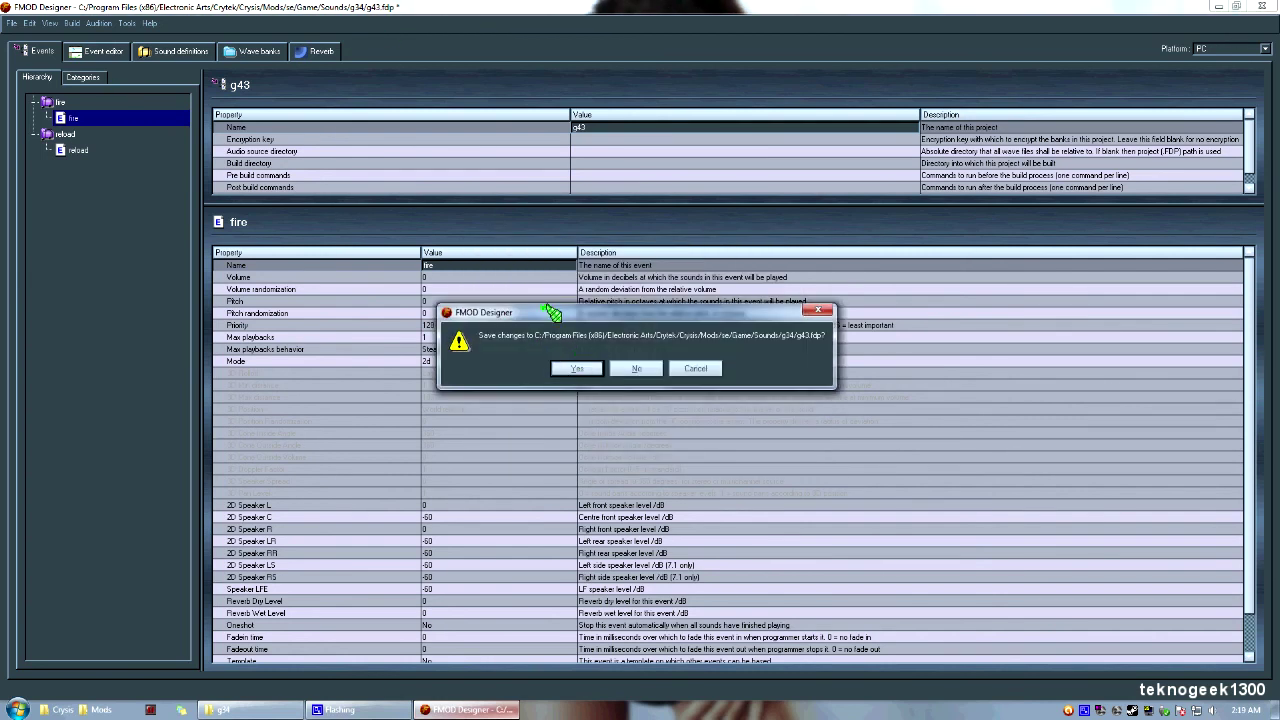
pyautogui.moveTo(552, 314); pyautogui.dragTo(488, 334)
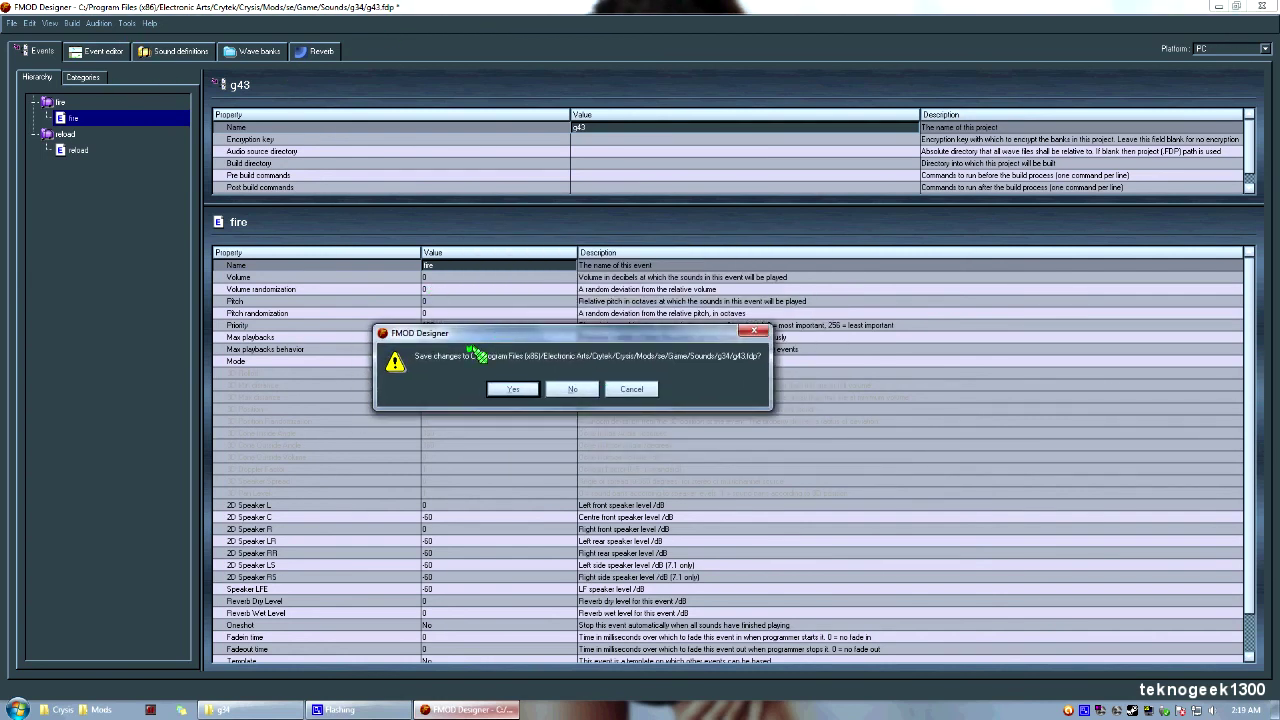
pyautogui.moveTo(596, 334); pyautogui.dragTo(536, 231)
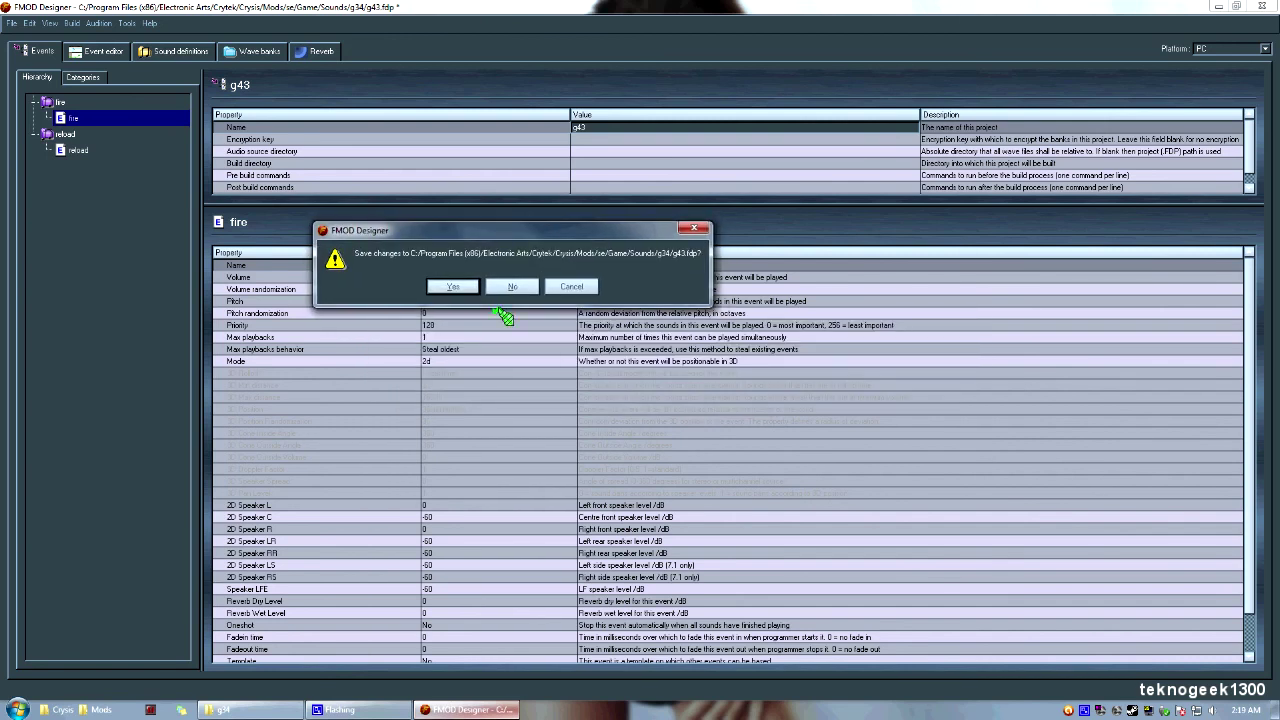
pyautogui.click(453, 286)
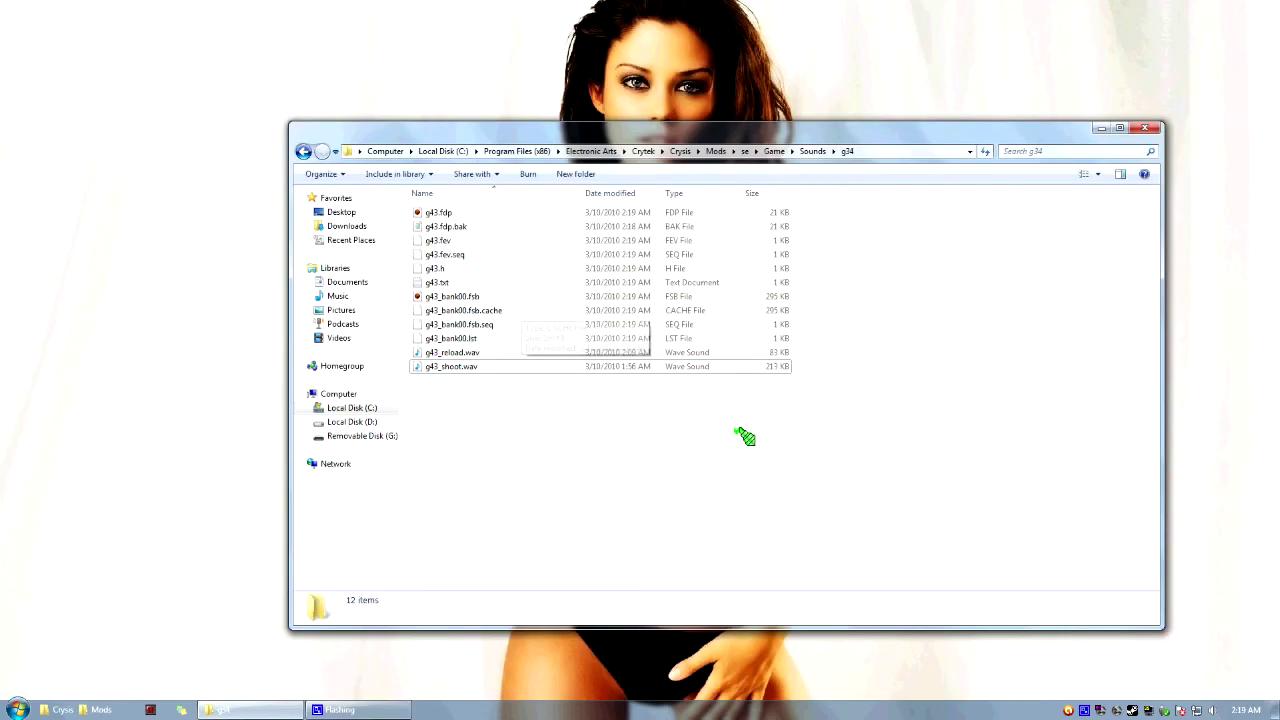